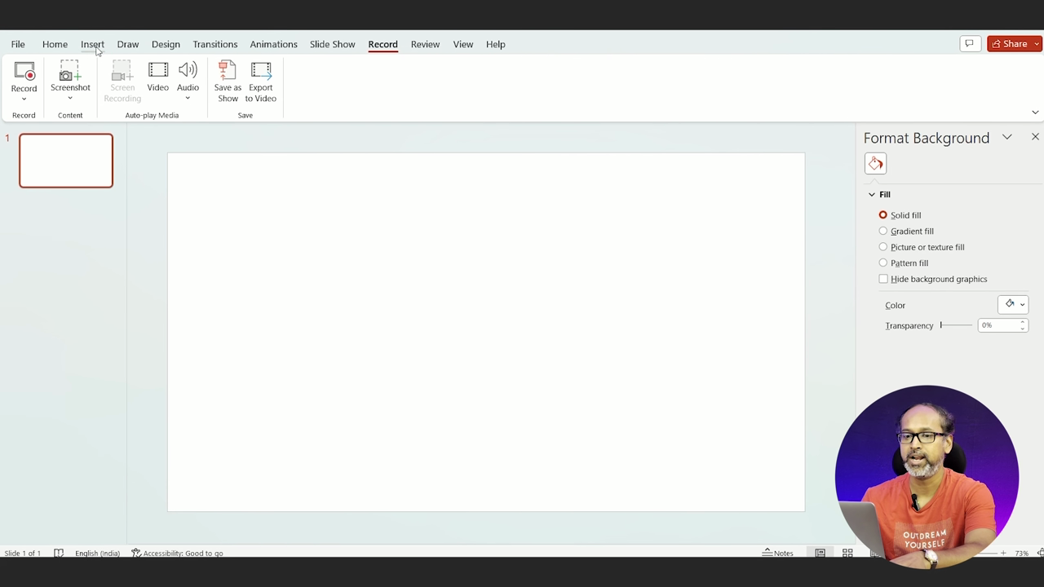
Draw a rounded rectangle about 11.4 cm high and 13.5 cm wide at the slide's upper-left corner.
left_click(93, 44)
left_click(221, 98)
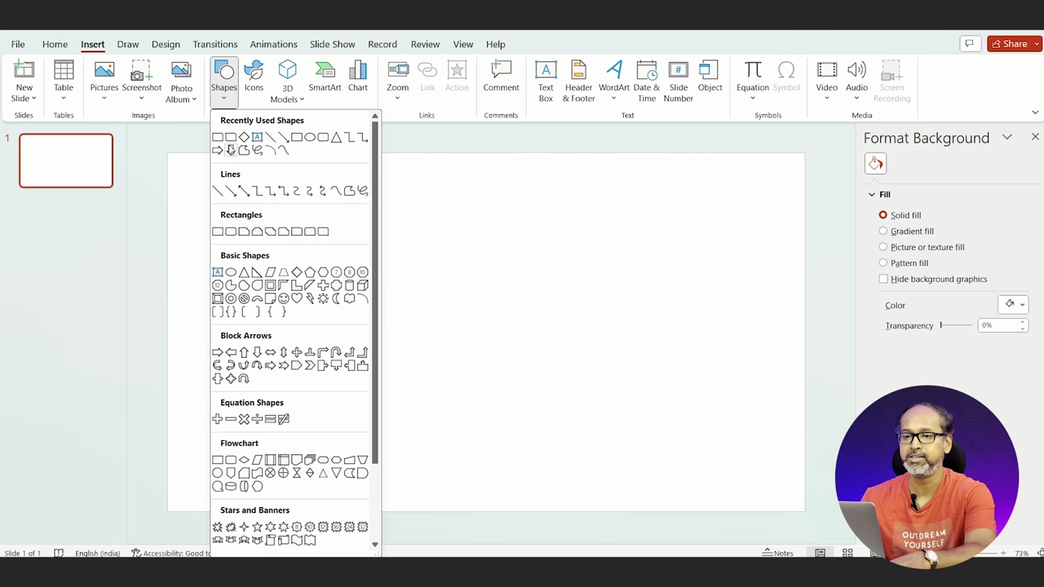
left_click(230, 233)
left_click_drag(164, 147, 416, 362)
Set the rounded rectangle's height to 16 cm and its width to 17 cm.
left_click(931, 185)
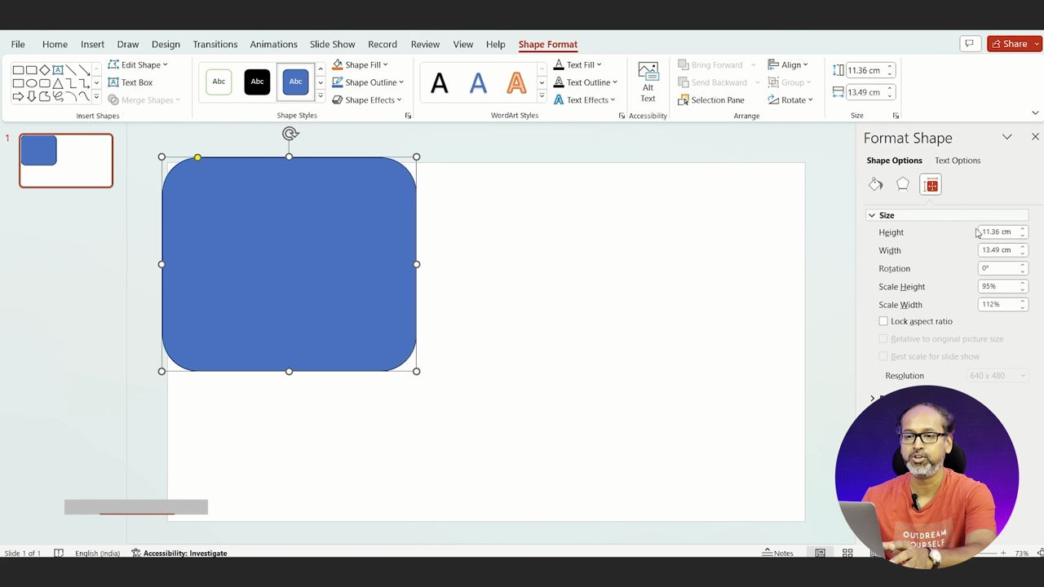
double_click(989, 232)
type("16cm")
key("Tab")
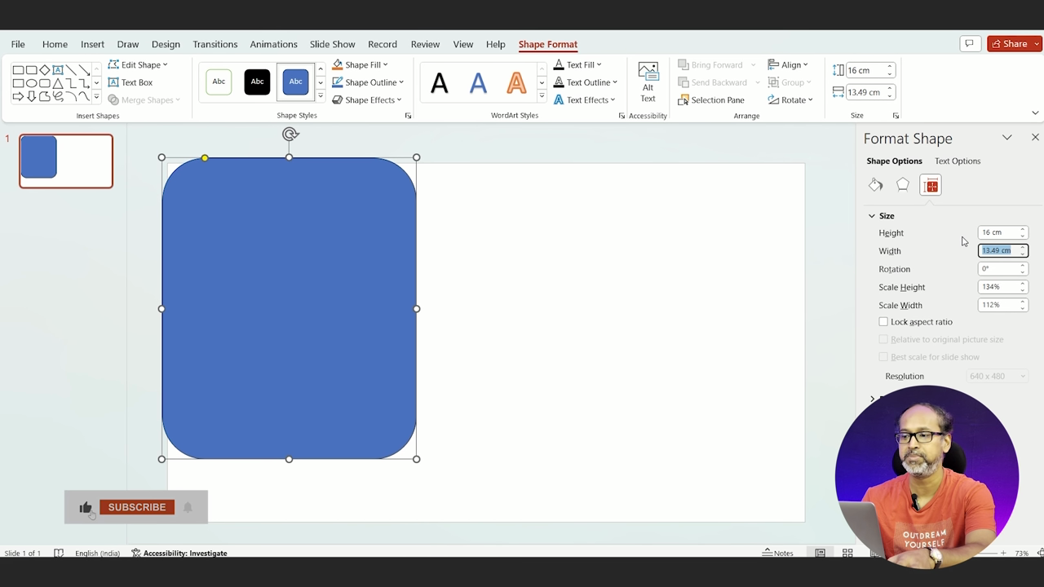
type("17")
key("Return")
Rotate the rounded rectangle clockwise into a diamond and move it so it overhangs the slide's upper-left corner.
left_click_drag(323, 135, 421, 194)
left_click_drag(338, 265, 312, 243)
Fill the rotated shape with solid turquoise and remove its outline.
left_click(877, 189)
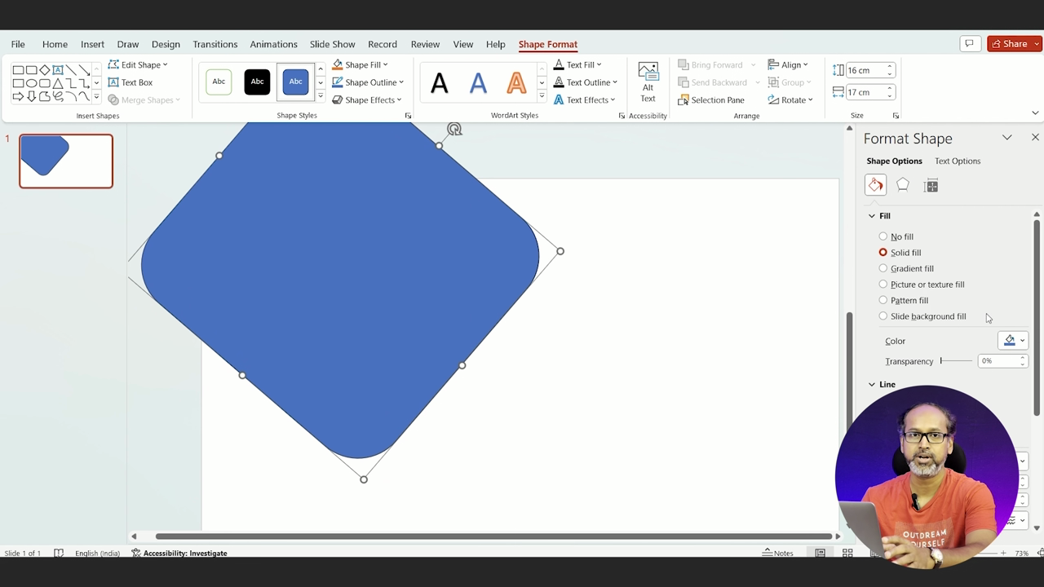
left_click(1013, 342)
left_click(958, 498)
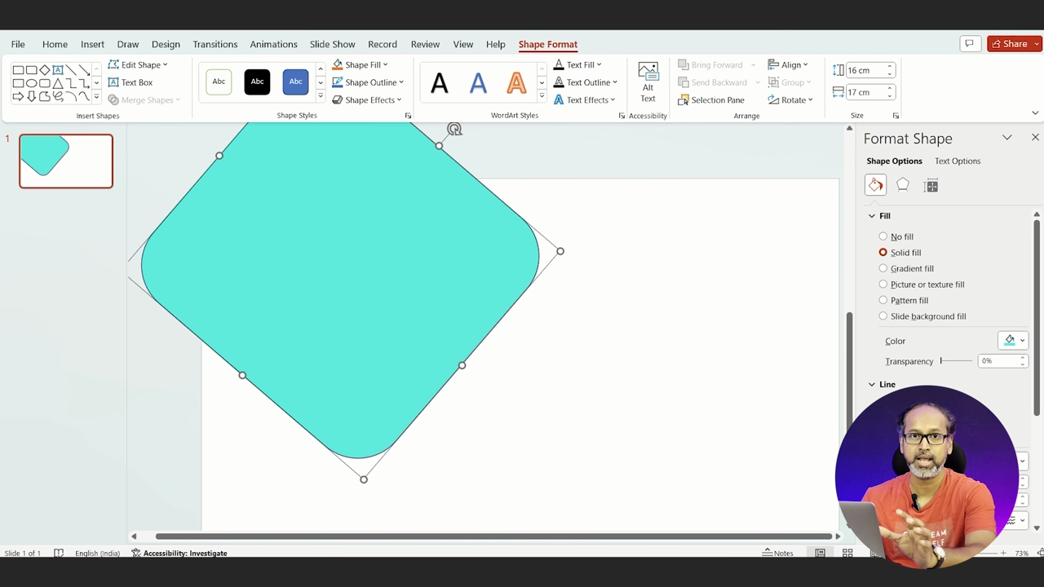
left_click(883, 406)
left_click(572, 349)
left_click(424, 310)
Add a text box reading "Watches" beside the shape and format it in Ethnocentric Rg at 60 pt.
left_click(93, 44)
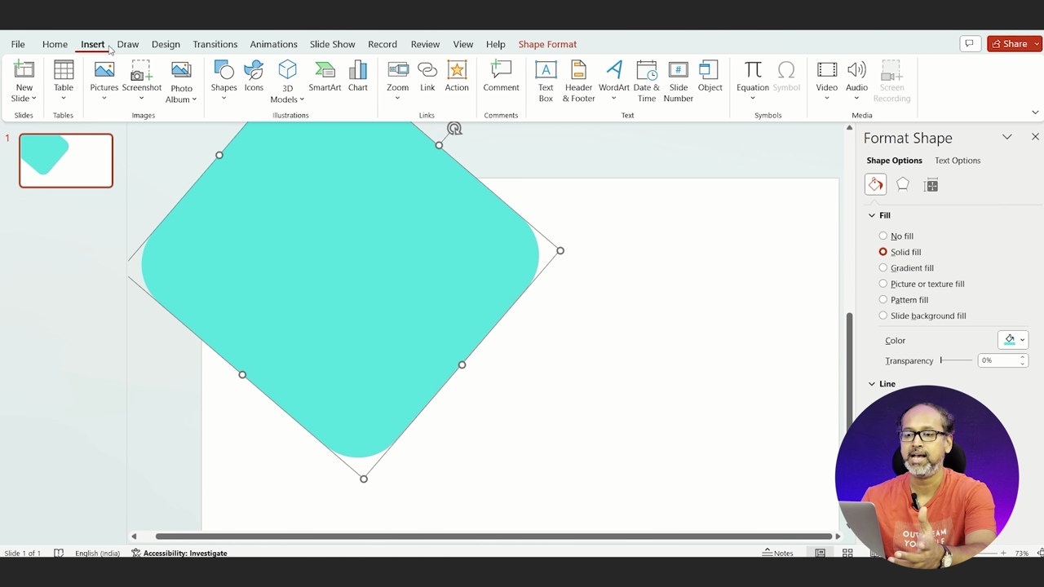
left_click_drag(581, 223, 828, 285)
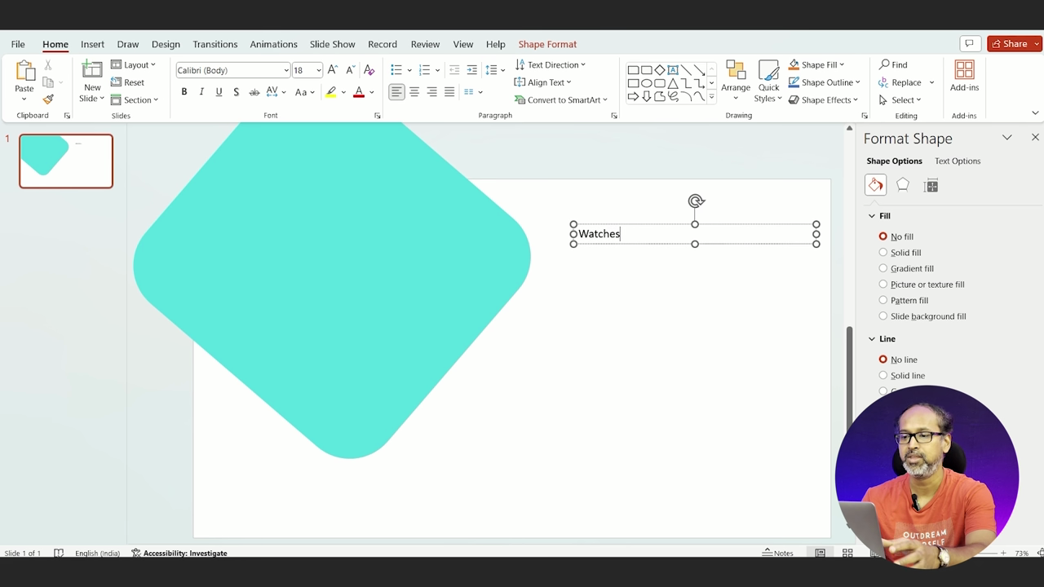
double_click(606, 237)
left_click(675, 199)
type("Ethnocentric Rg")
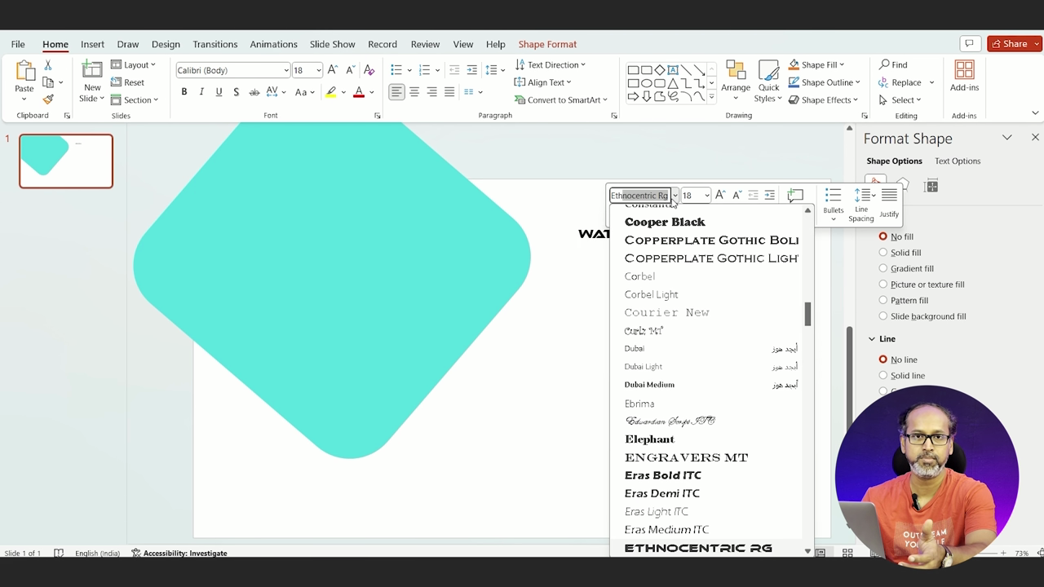
key("Return")
key("Return")
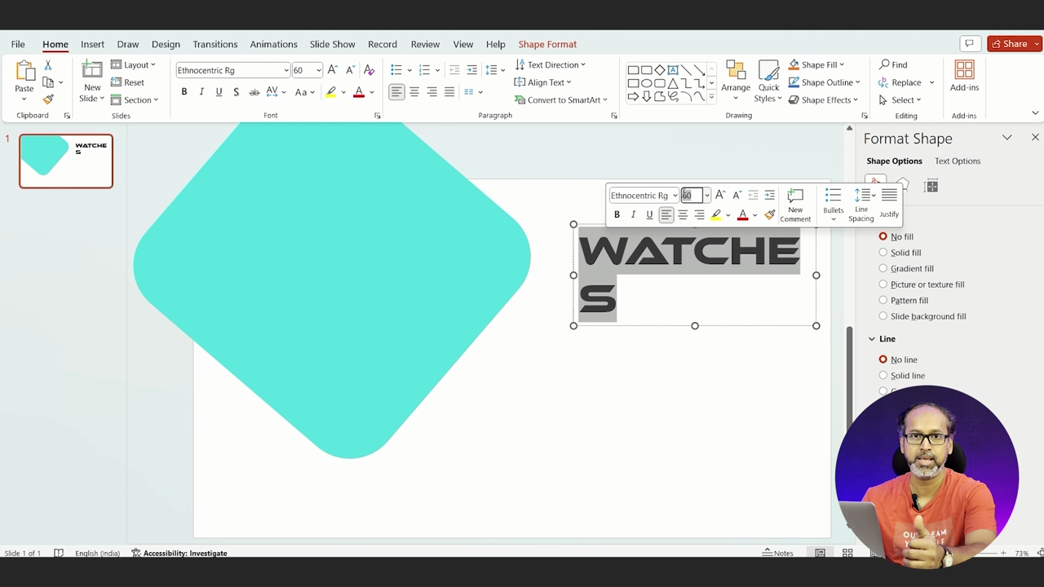
Widen the heading's text box on both sides so the word fits on one line.
left_click_drag(573, 276, 551, 274)
left_click_drag(817, 275, 828, 275)
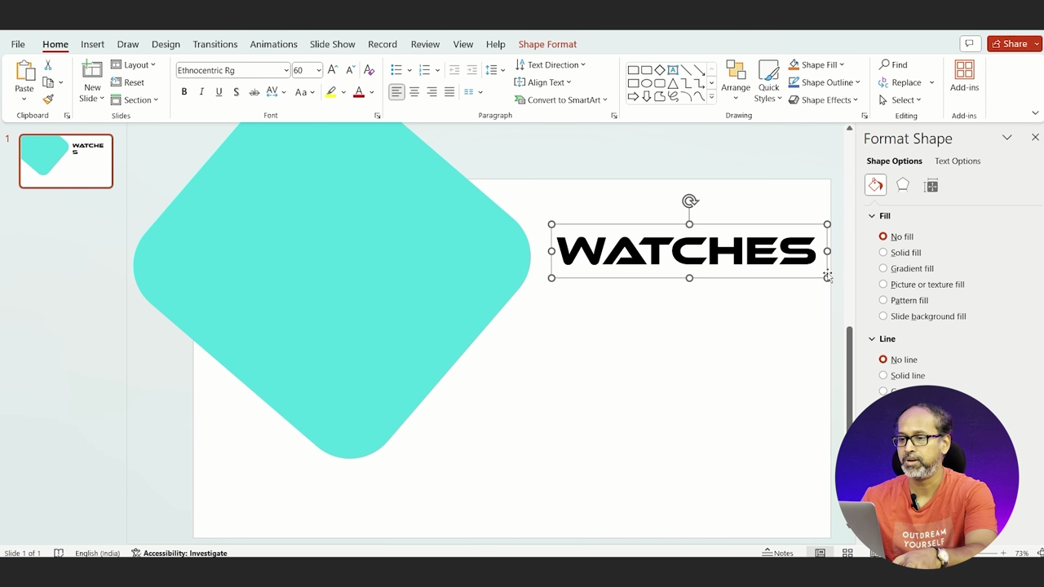
left_click(754, 318)
Duplicate the WATCHES heading and position the copy directly beneath the original.
left_click(666, 245)
left_click_drag(717, 264, 723, 272)
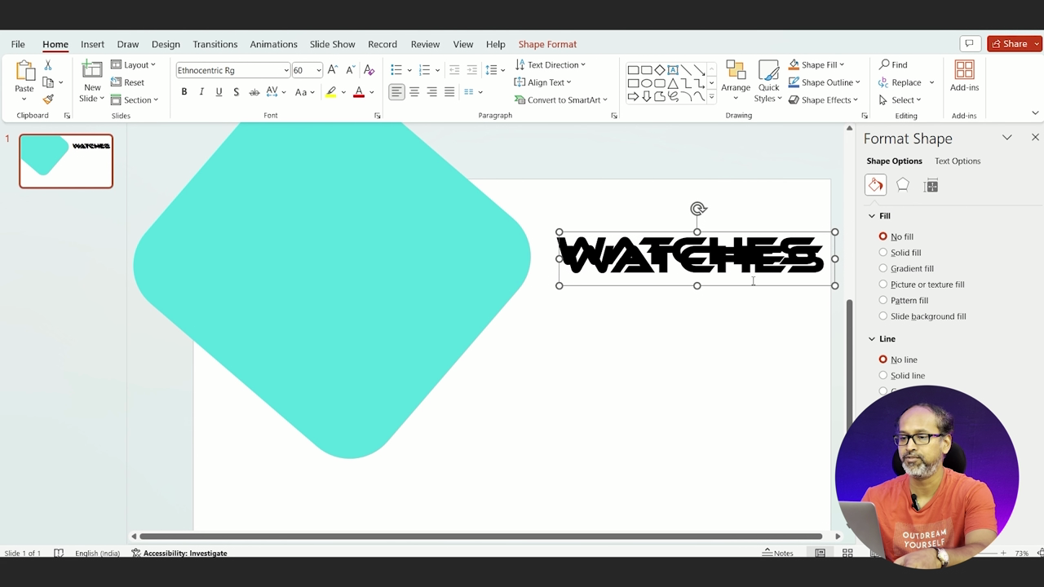
key("Down")
key("Down")
key("Down")
key("Down")
key("Down")
key("Down")
key("Down")
key("Down")
key("Down")
key("Down")
key("Down")
key("Down")
key("Down")
key("Left")
key("Left")
key("Left")
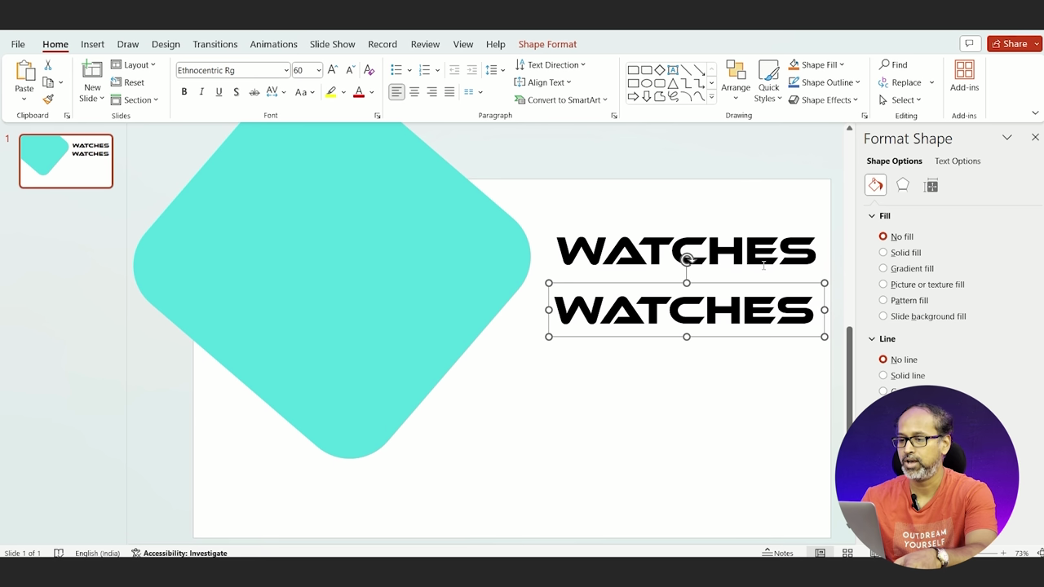
Copy the watch description from the other window and paste it over the text of the lower heading copy.
mouse_move(736, 570)
left_click(736, 499)
key("ctrl+a")
key("ctrl+c")
key("alt+Tab")
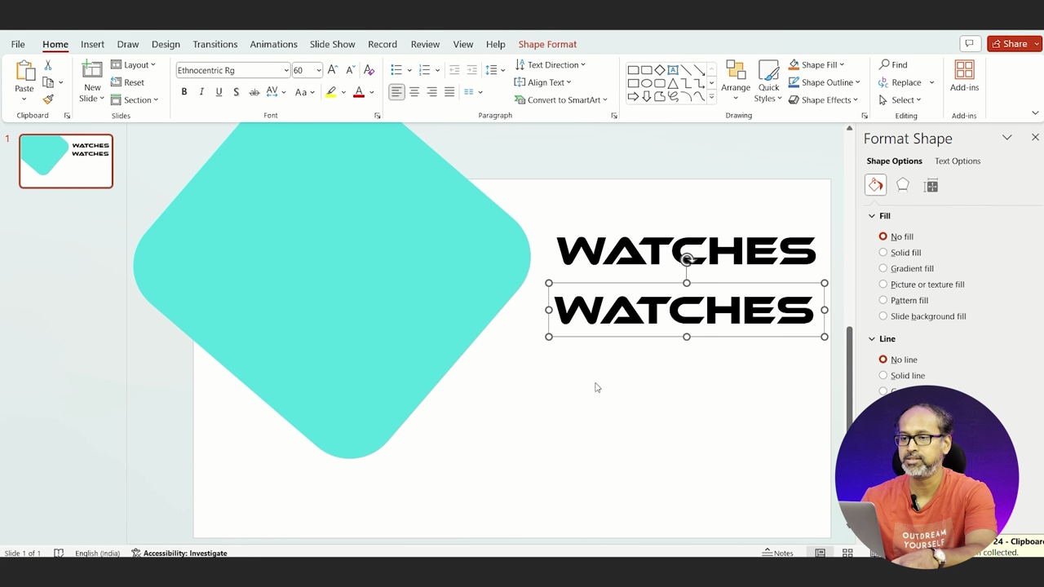
double_click(644, 316)
key("ctrl+v")
key("ctrl+a")
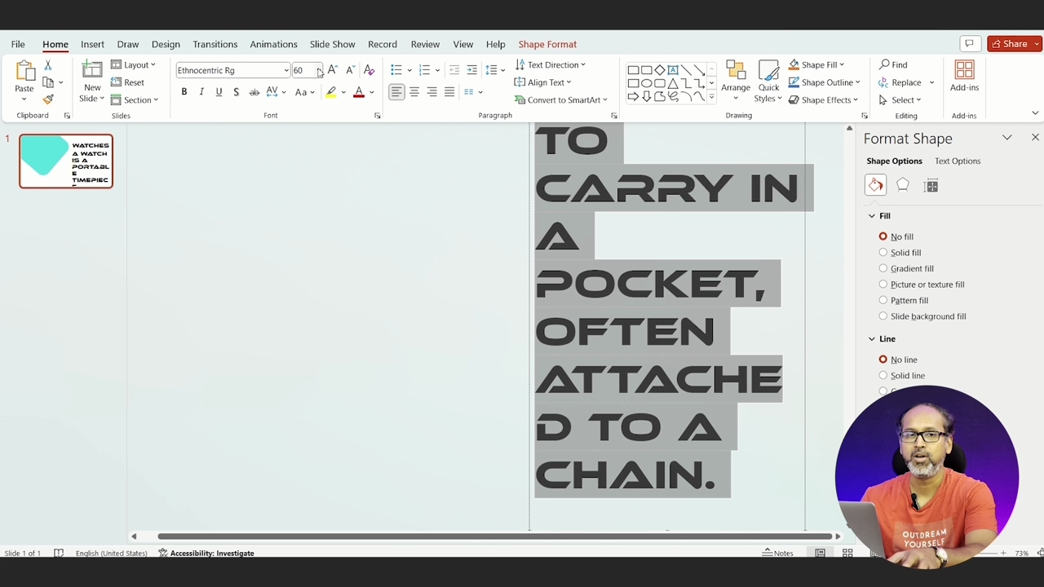
Format the pasted watch description in Poppins at 20 pt.
type("25")
key("Return")
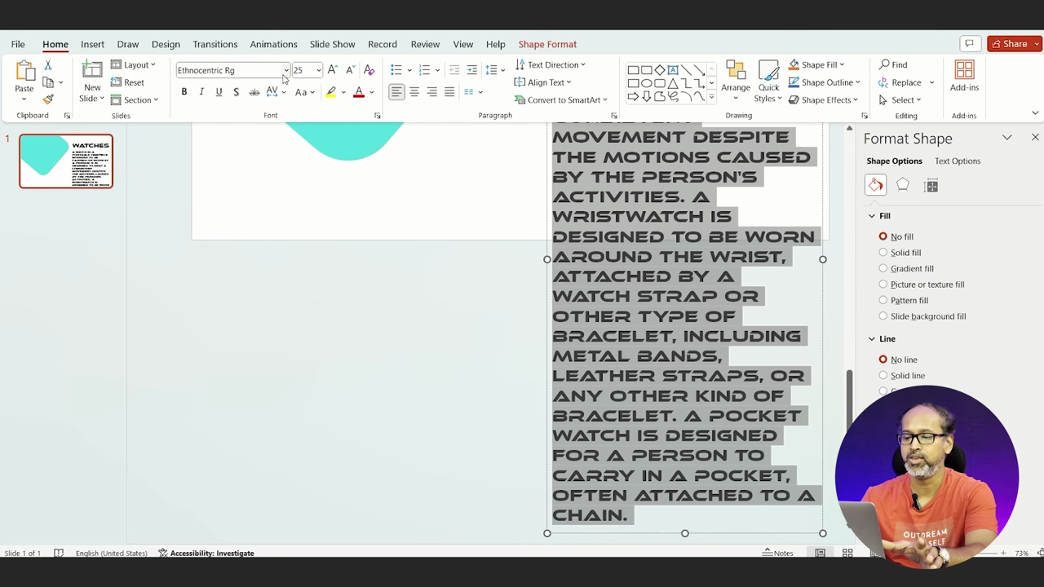
left_click(285, 71)
type("Poppins")
key("Return")
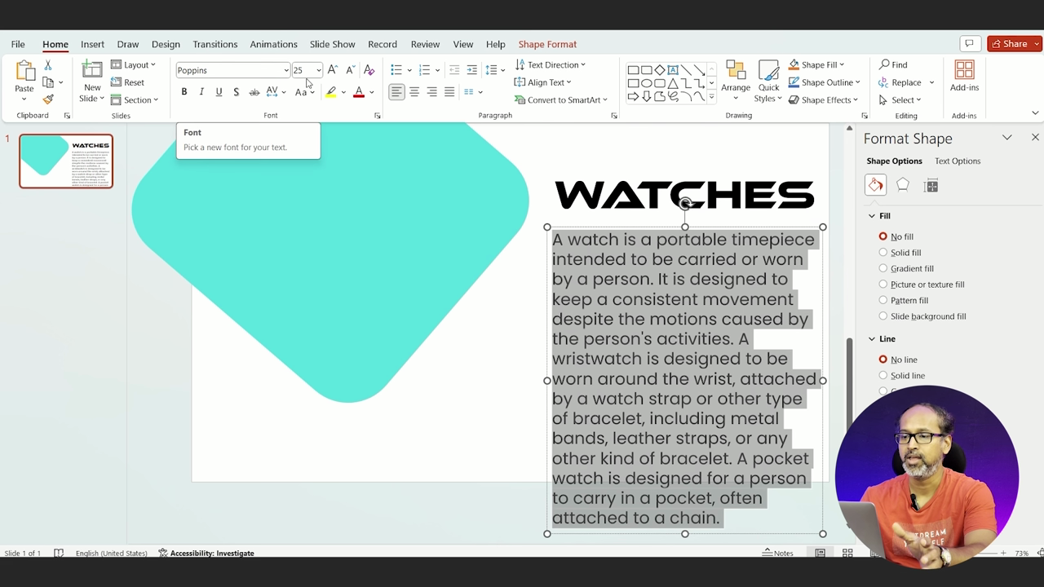
left_click(304, 70)
type("20")
key("Return")
Widen the description text box slightly and nudge the WATCHES heading to the left.
left_click_drag(822, 381, 827, 381)
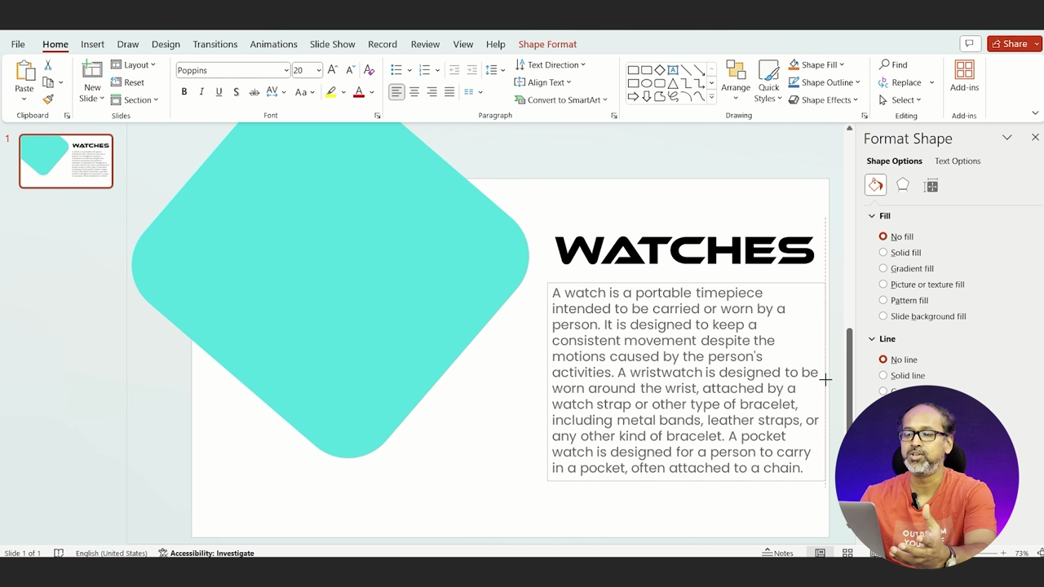
left_click(523, 397)
left_click(617, 383)
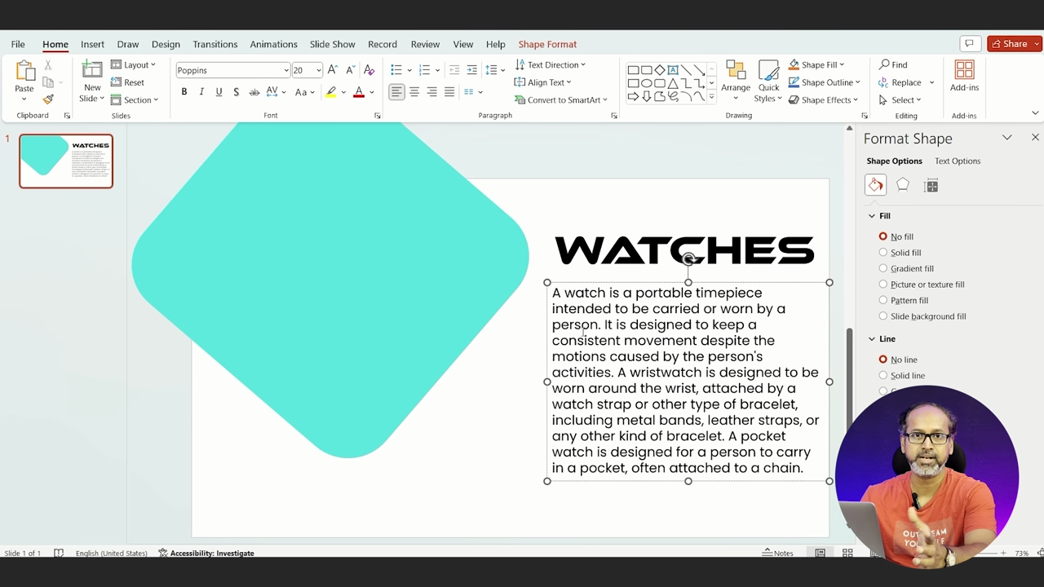
left_click(646, 228)
key("Left")
key("Left")
key("Left")
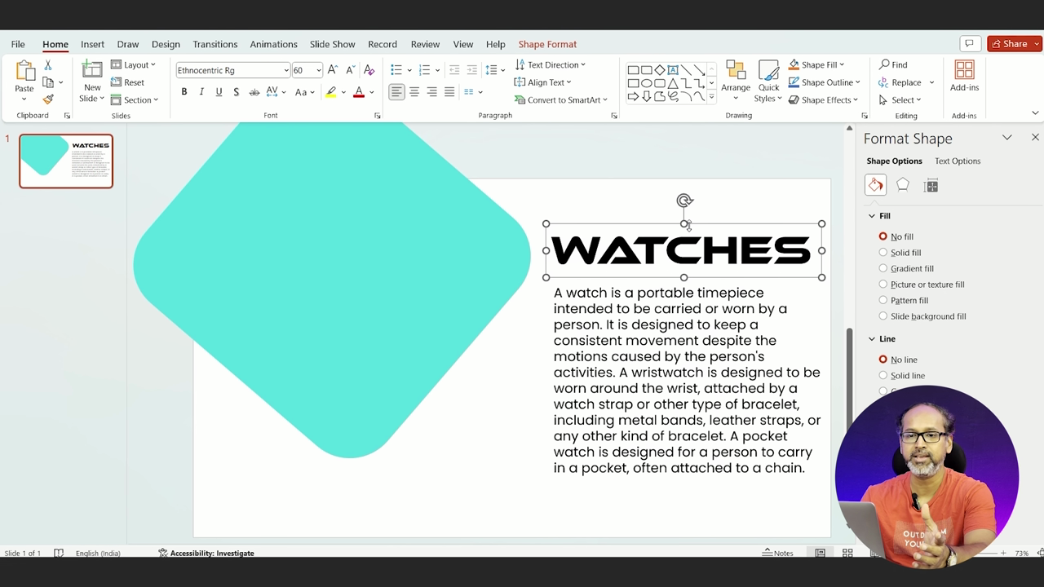
Insert the picture "blue2 watch.png" from the Downloads folder onto the slide.
left_click(369, 360)
left_click(93, 44)
left_click(106, 82)
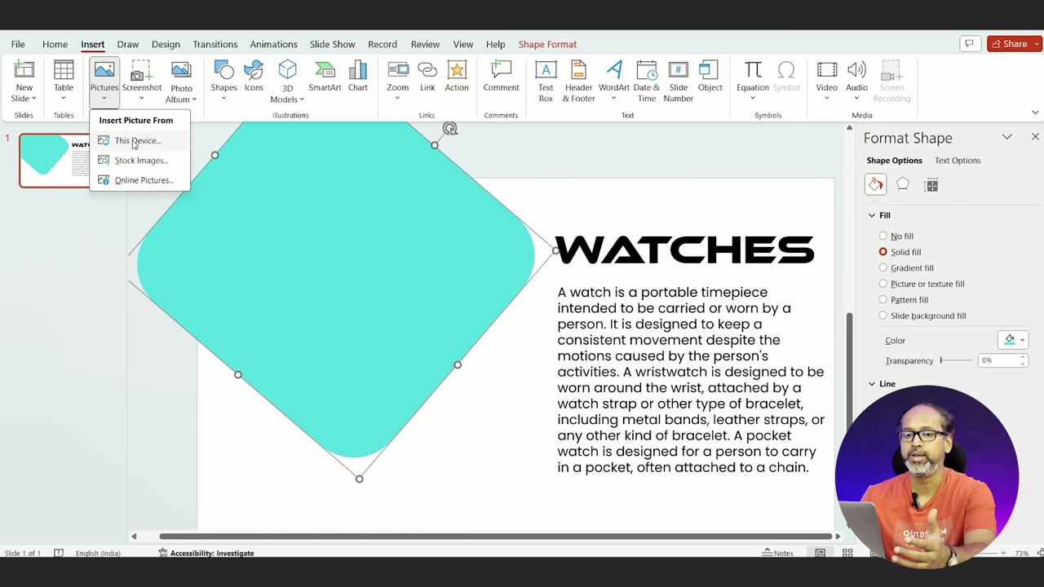
left_click(130, 140)
scroll(56, 141, "up", 3)
left_click(49, 171)
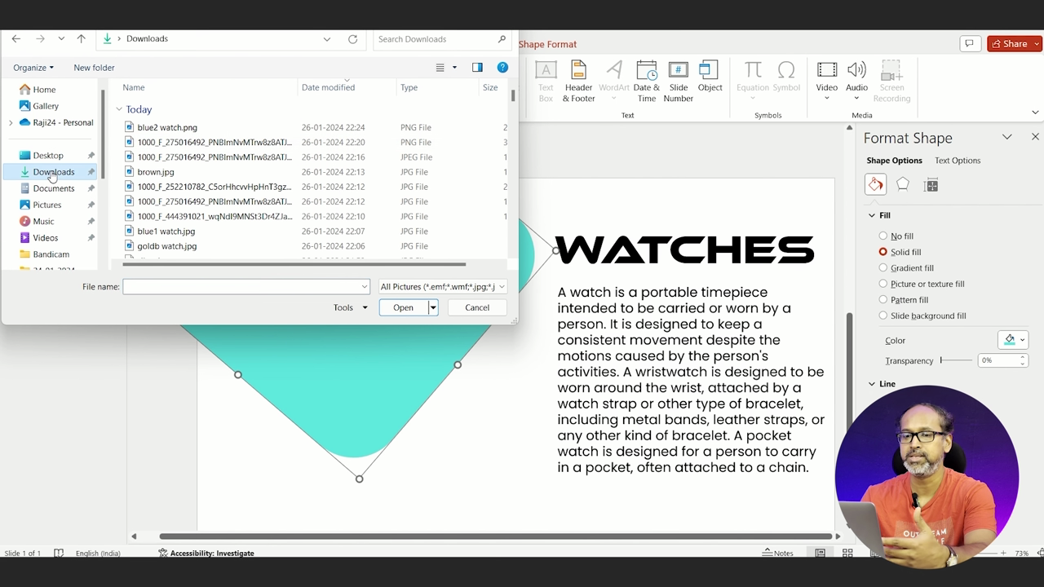
left_click(178, 129)
left_click(167, 173, "shift")
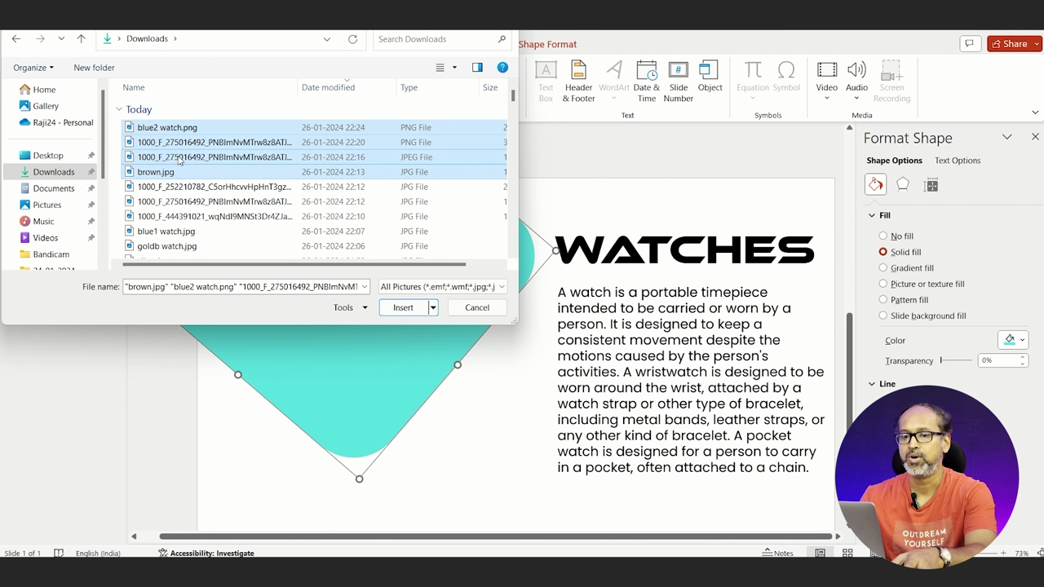
left_click(181, 144, "shift")
left_click(155, 172)
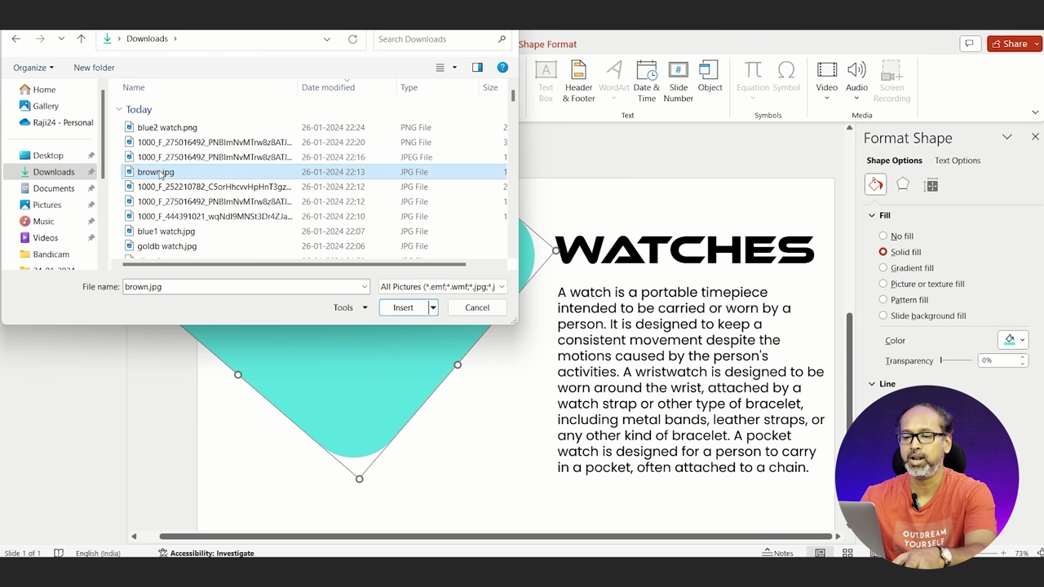
left_click(178, 130, "shift")
left_click(178, 128)
left_click(398, 307)
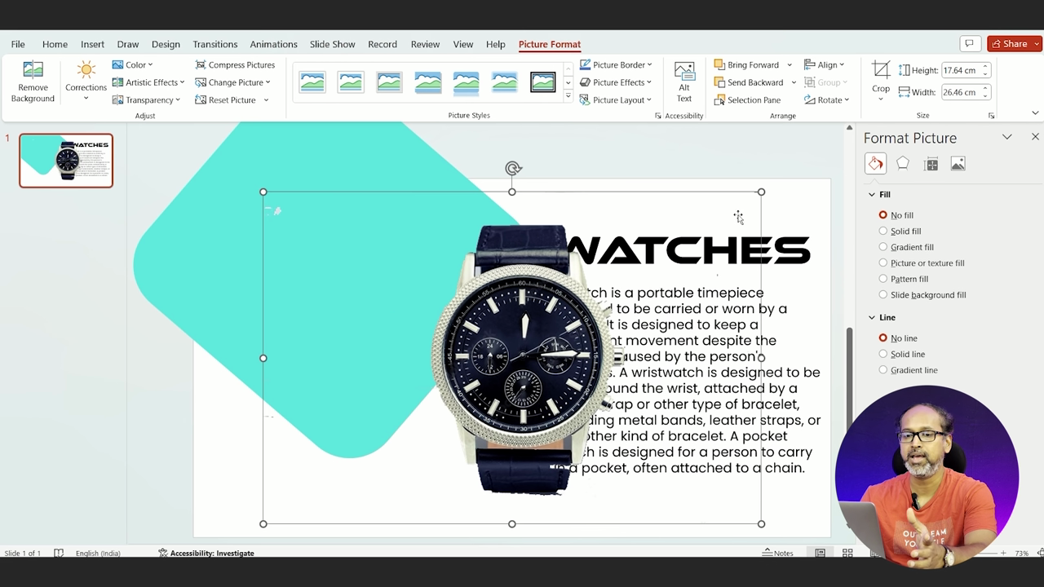
Shrink the blue watch picture to about 6.75 by 10.13 cm and place it near the turquoise shape's right corner.
left_click_drag(761, 192, 455, 396)
left_click_drag(359, 461, 451, 301)
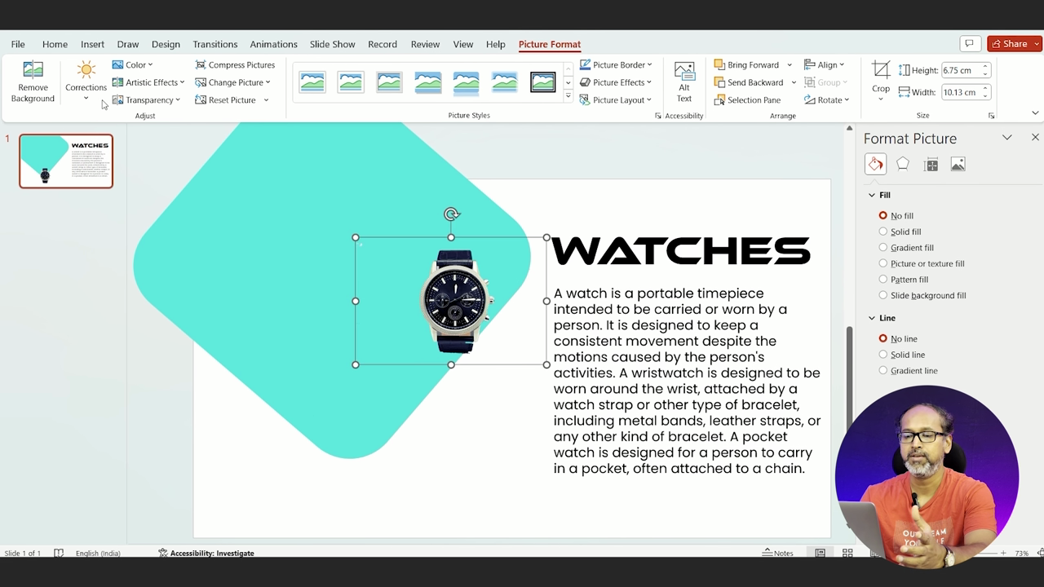
left_click(93, 45)
left_click(103, 82)
left_click(135, 140)
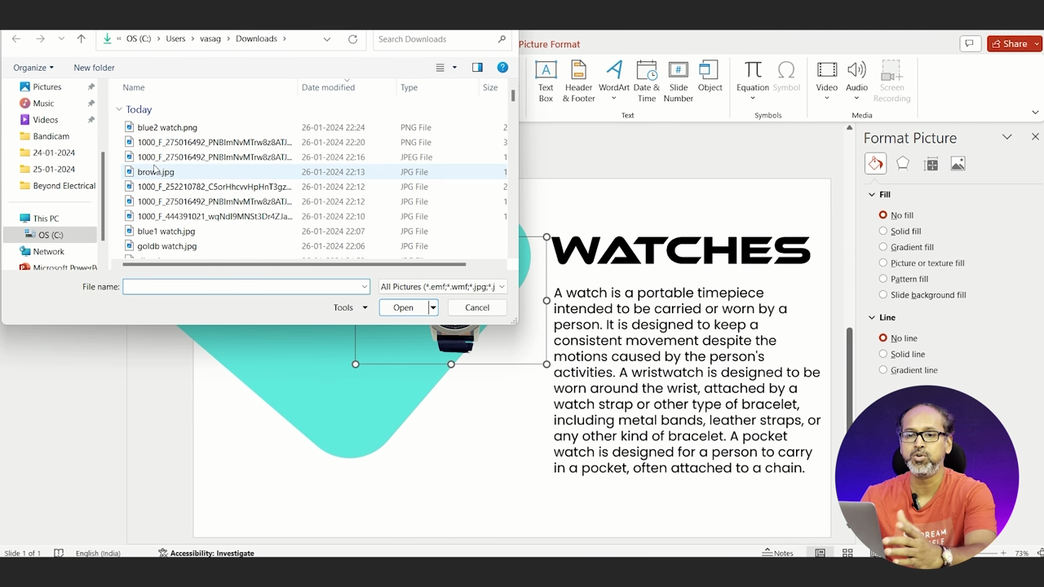
left_click(155, 172)
left_click(403, 308)
key("Delete")
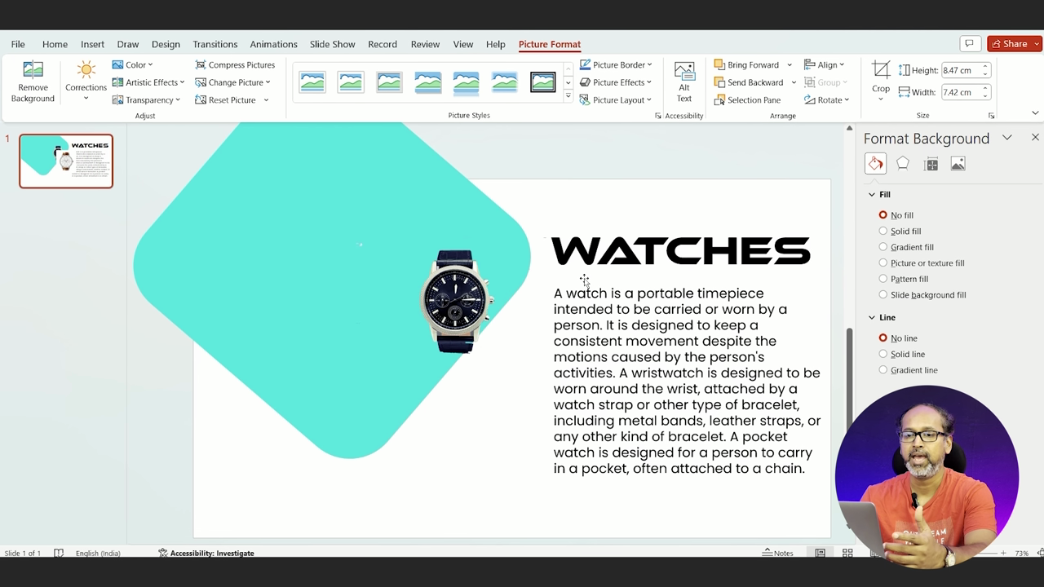
left_click(92, 44)
left_click(104, 81)
left_click(115, 141)
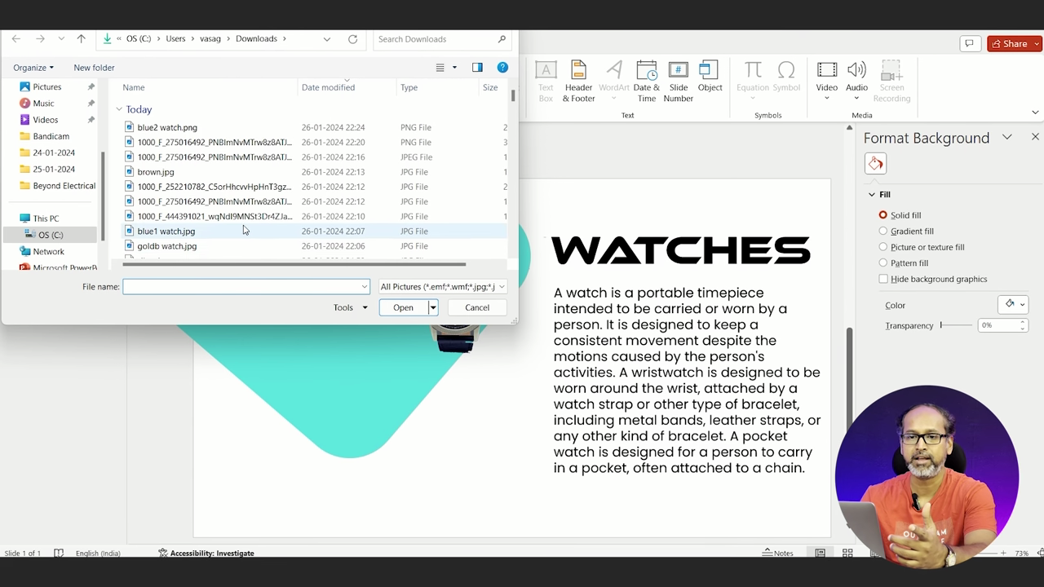
scroll(245, 196, "down", 2)
double_click(197, 196)
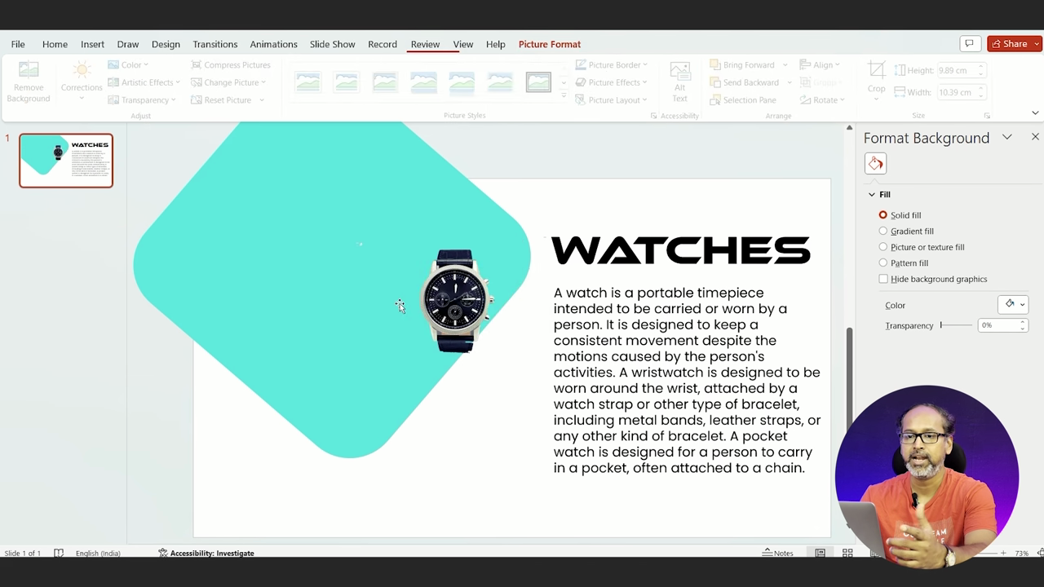
key("Delete")
Insert the picture "silver.jpg" from the Downloads folder onto the slide.
left_click(93, 44)
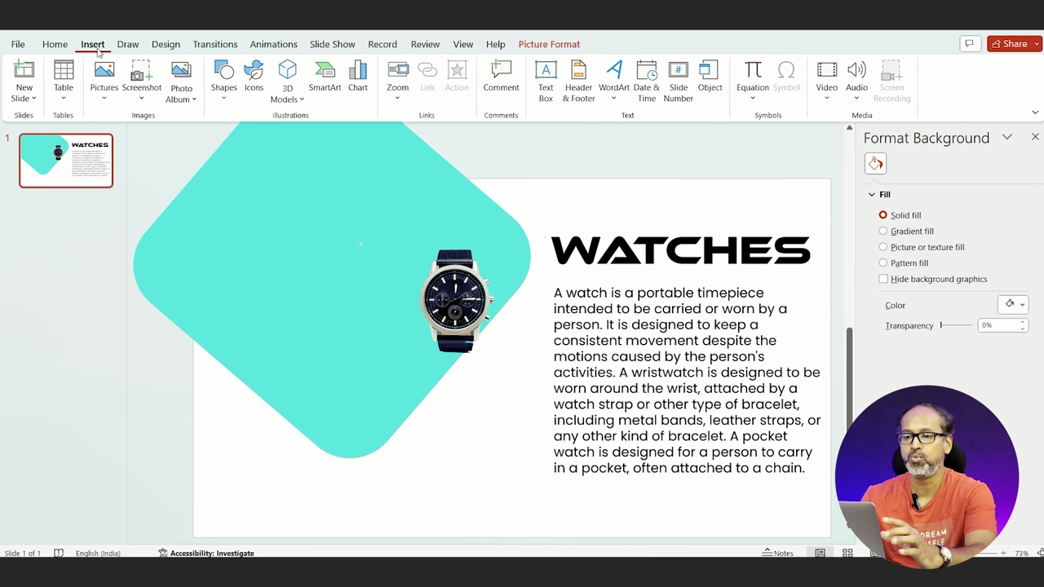
left_click(104, 81)
left_click(115, 141)
scroll(194, 204, "down", 2)
left_click(155, 177)
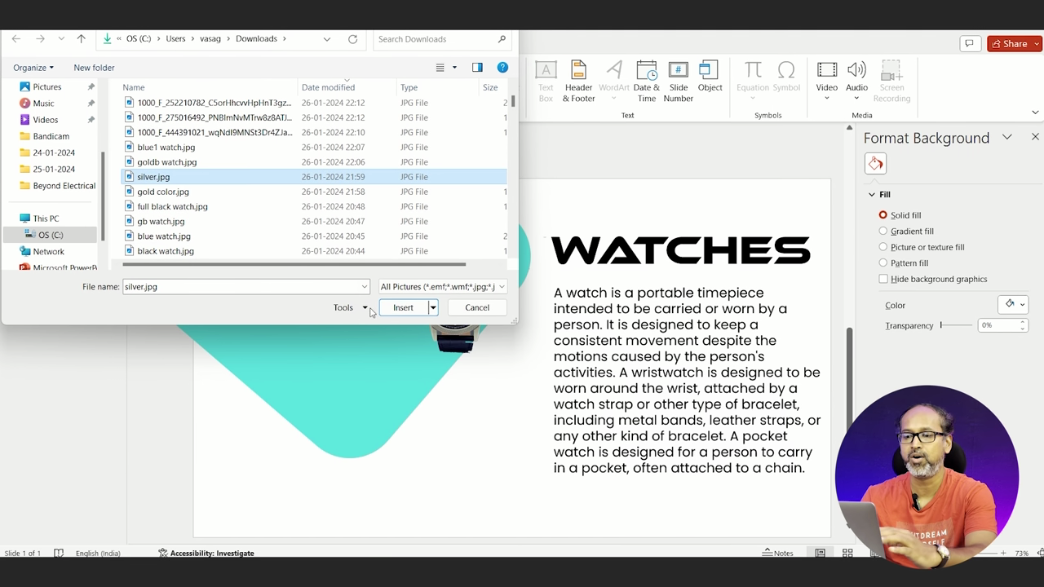
left_click(403, 308)
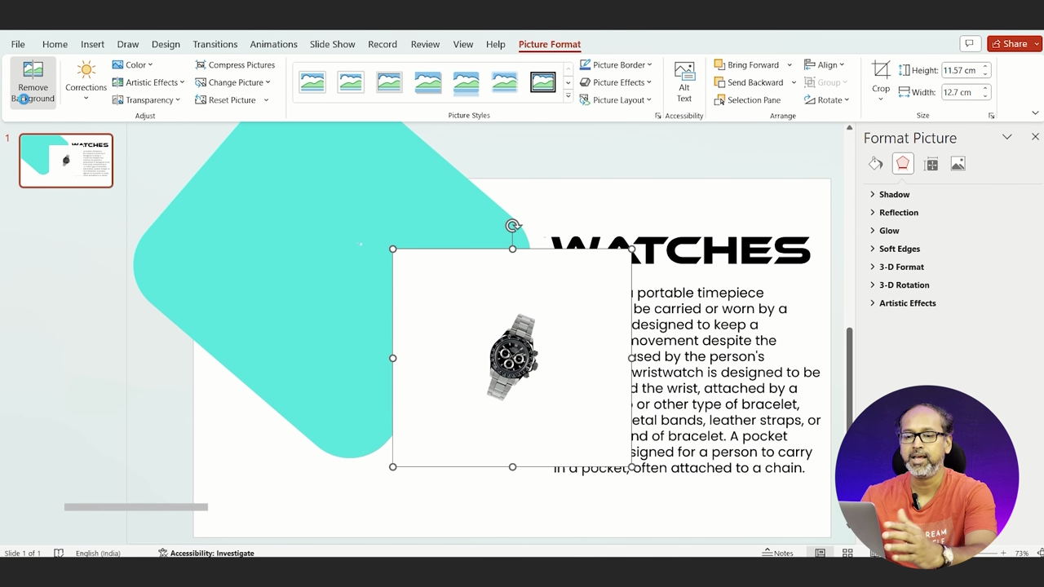
Remove the silver watch picture's background, then shrink it to about 5.53 by 6.07 cm on the turquoise shape.
left_click(24, 97)
left_click(168, 100)
left_click_drag(490, 345, 282, 315)
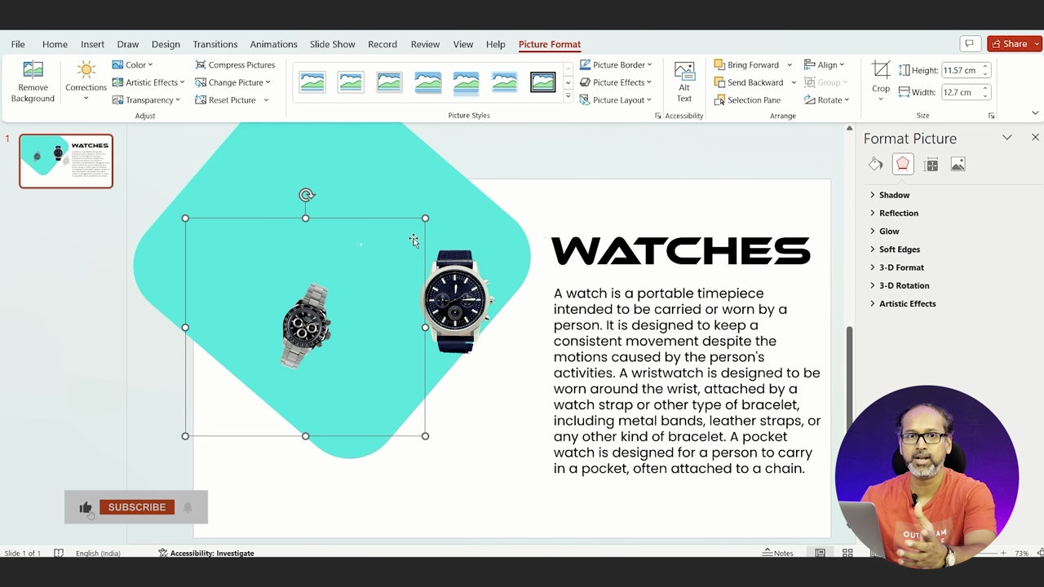
left_click_drag(426, 218, 300, 332)
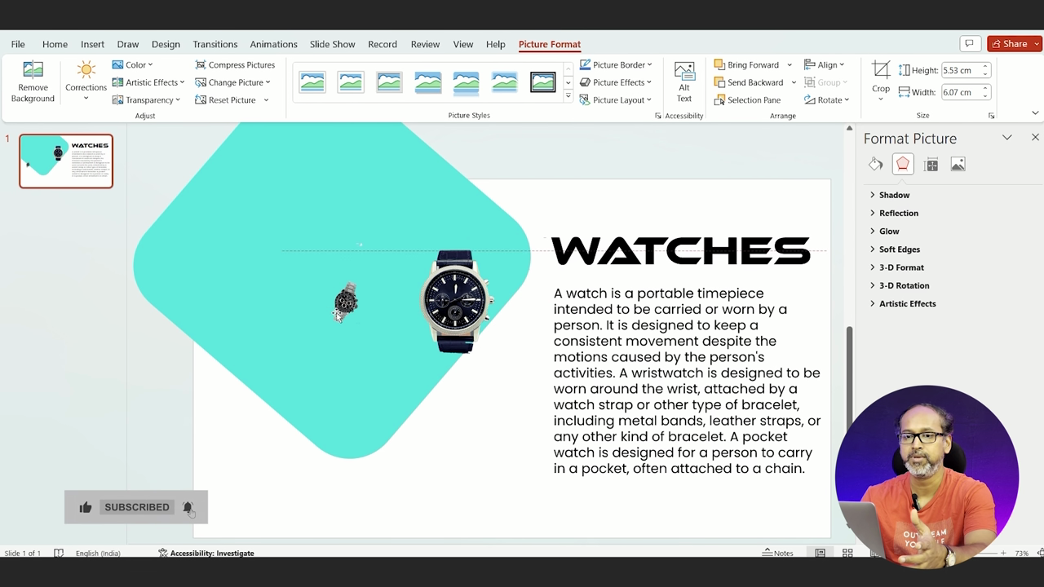
Insert the picture "blue1 watch.jpg" from the Downloads folder onto the slide.
left_click(92, 44)
left_click(104, 82)
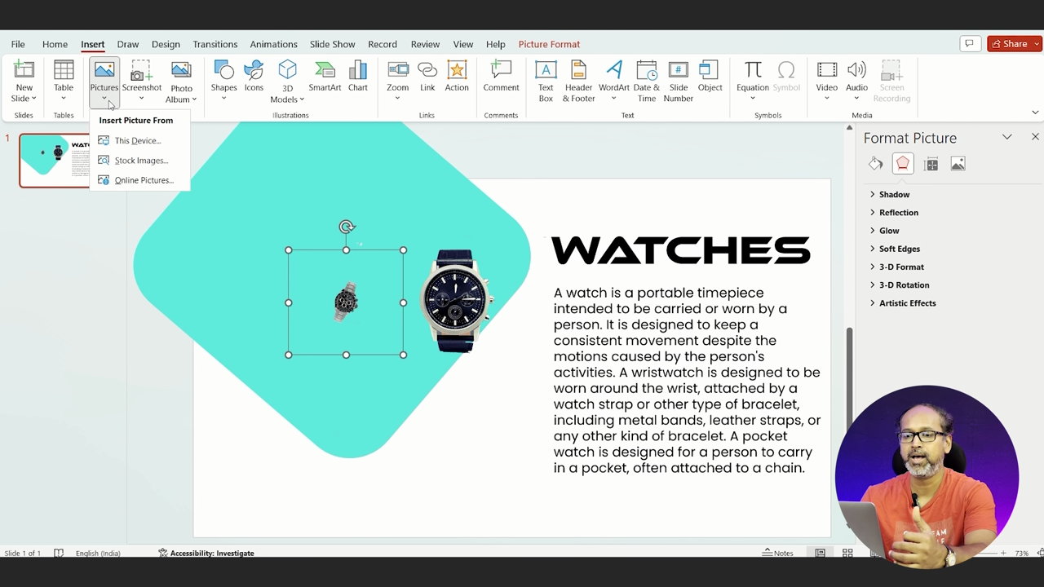
left_click(135, 136)
scroll(204, 203, "down", 1)
double_click(203, 198)
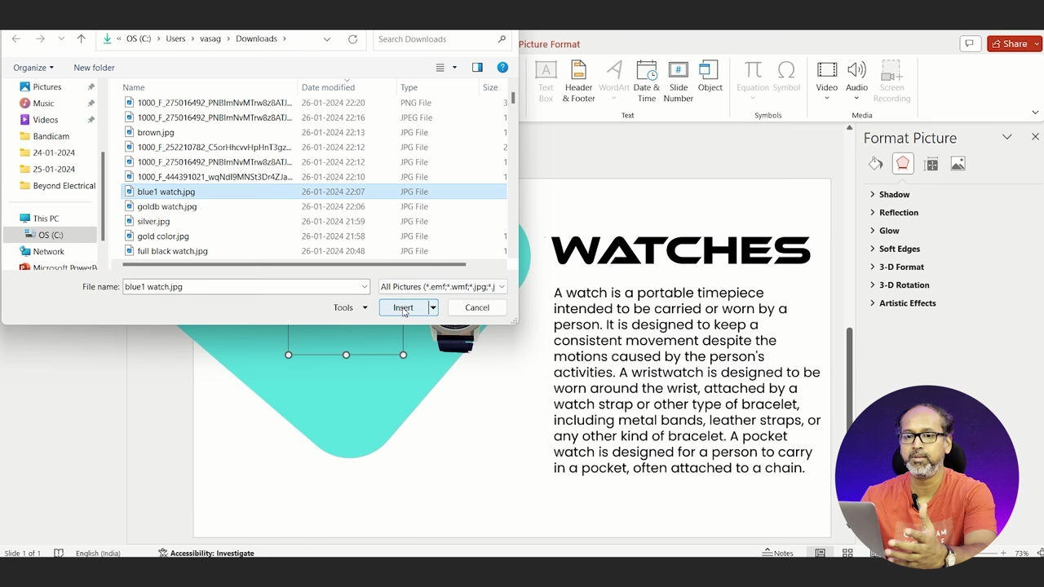
Remove the inserted blue-dial watch picture's background and place the watch near the turquoise shape's lower-left edge.
left_click(29, 80)
left_click(133, 96)
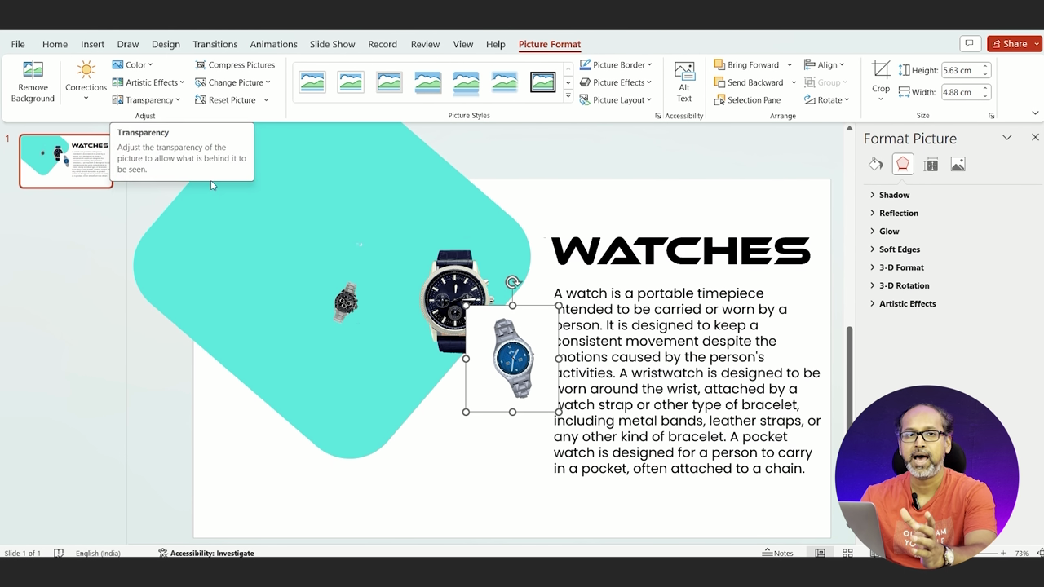
left_click(33, 86)
left_click(168, 90)
left_click_drag(508, 376, 174, 305)
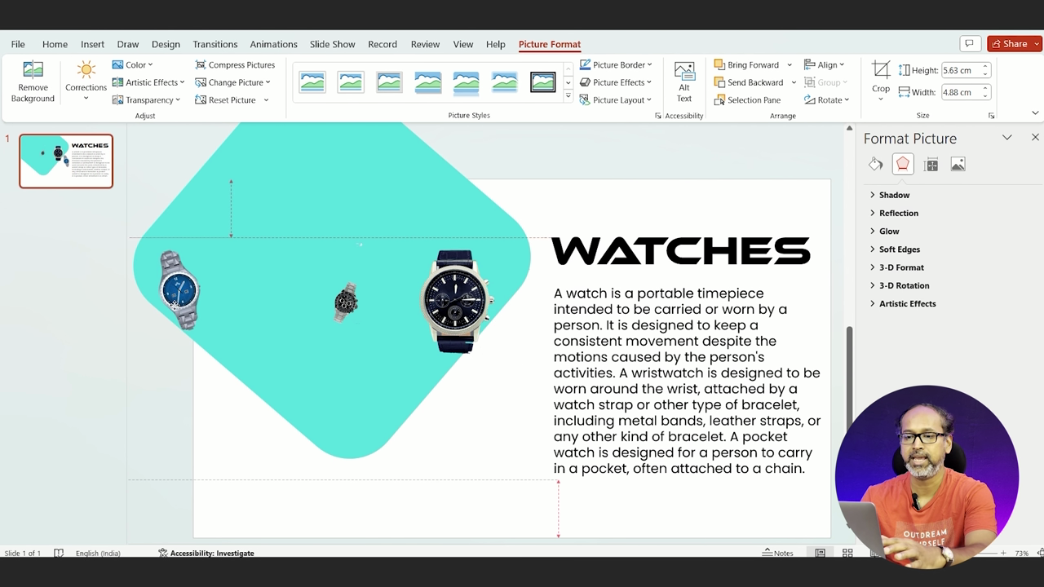
left_click_drag(209, 276, 255, 313)
Insert the picture "brown.jpg" from the Downloads folder onto the slide.
left_click(92, 44)
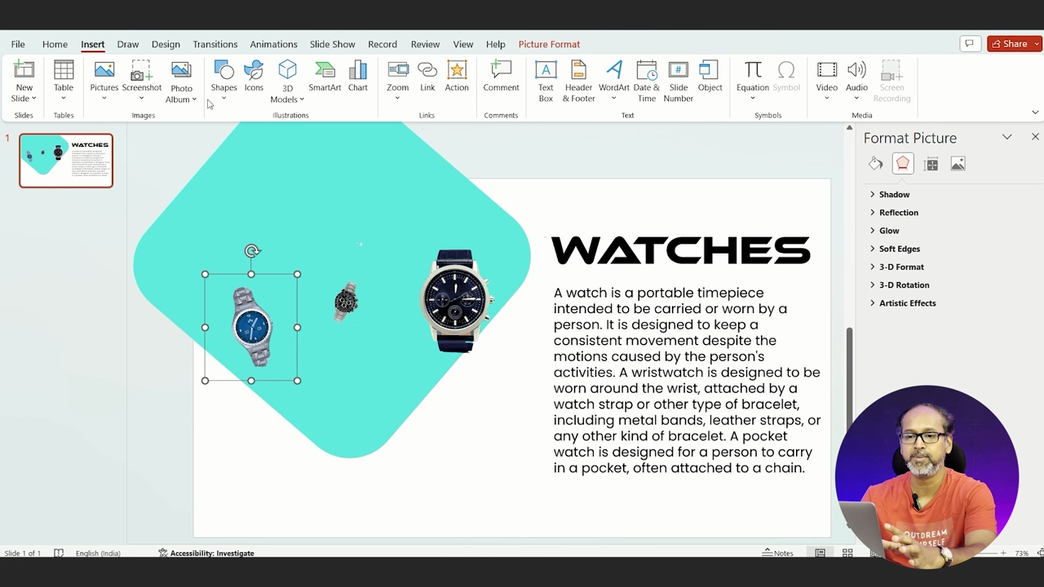
left_click(105, 82)
left_click(135, 141)
left_click(159, 172)
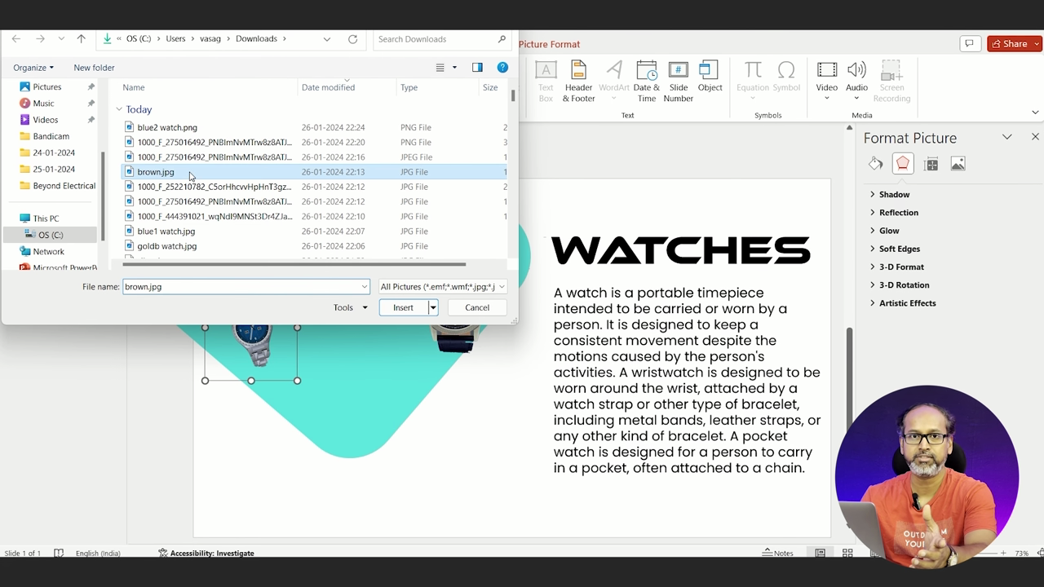
left_click(399, 309)
Remove the brown-strap watch picture's background, shrink it slightly and place it on the turquoise shape above the blue-dial watch.
left_click(30, 95)
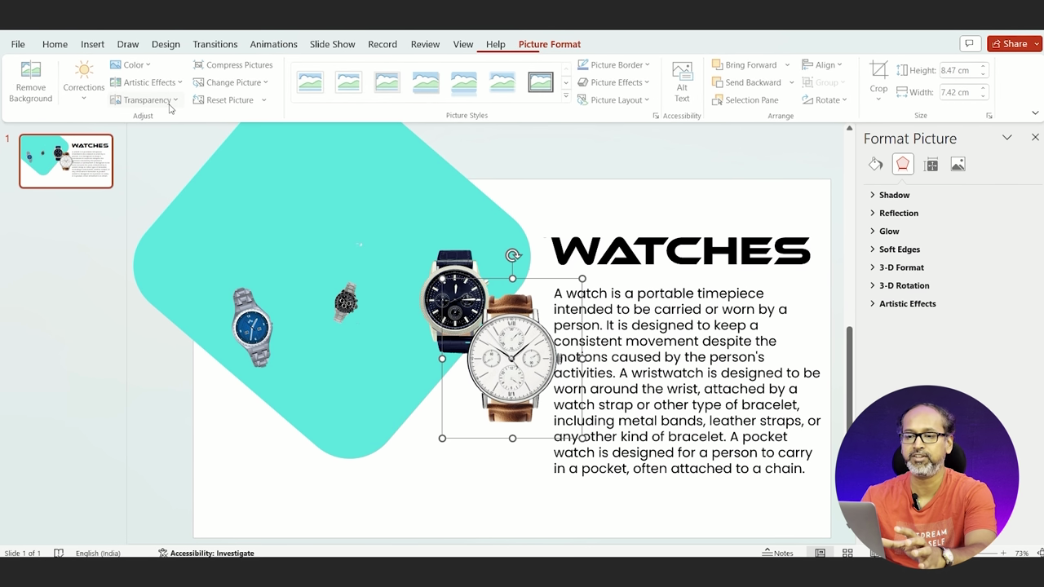
left_click_drag(464, 332, 200, 193)
left_click_drag(318, 138, 278, 182)
left_click_drag(215, 231, 235, 217)
Insert the picture "goldb watch.jpg" from the Downloads folder onto the slide.
left_click(92, 44)
left_click(105, 82)
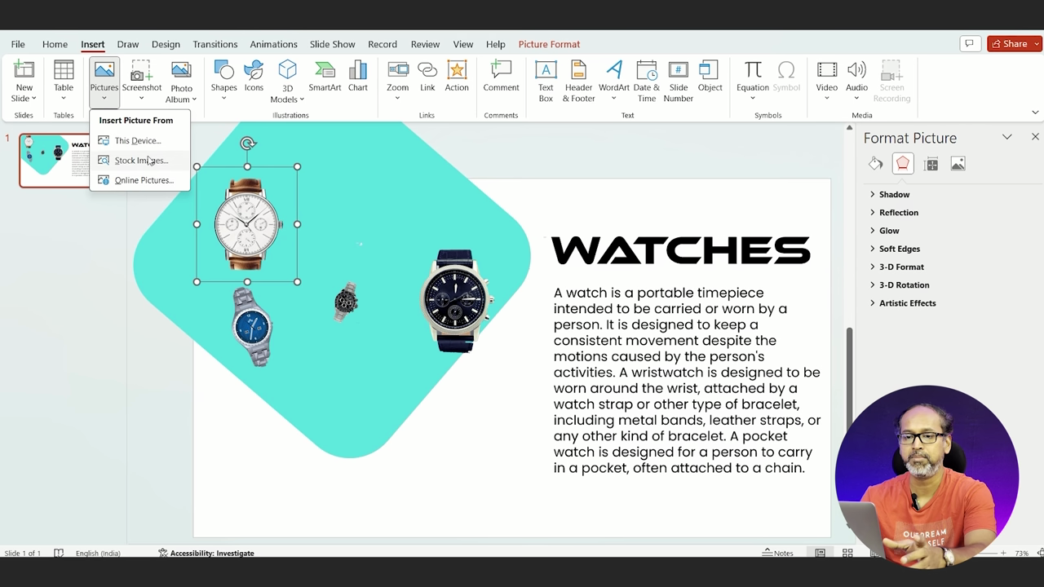
left_click(122, 137)
scroll(195, 217, "down", 1)
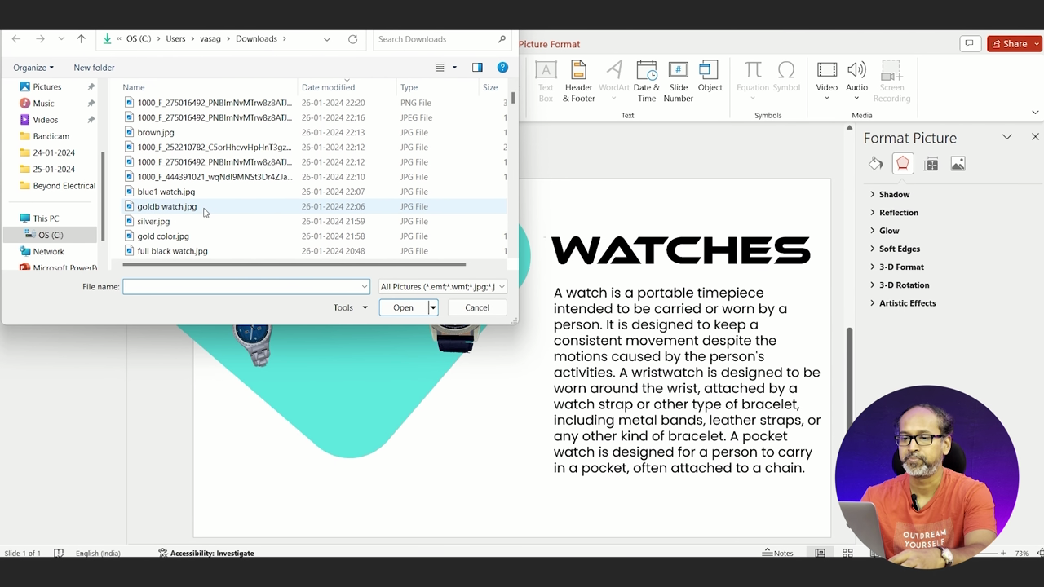
left_click(204, 209)
left_click(403, 310)
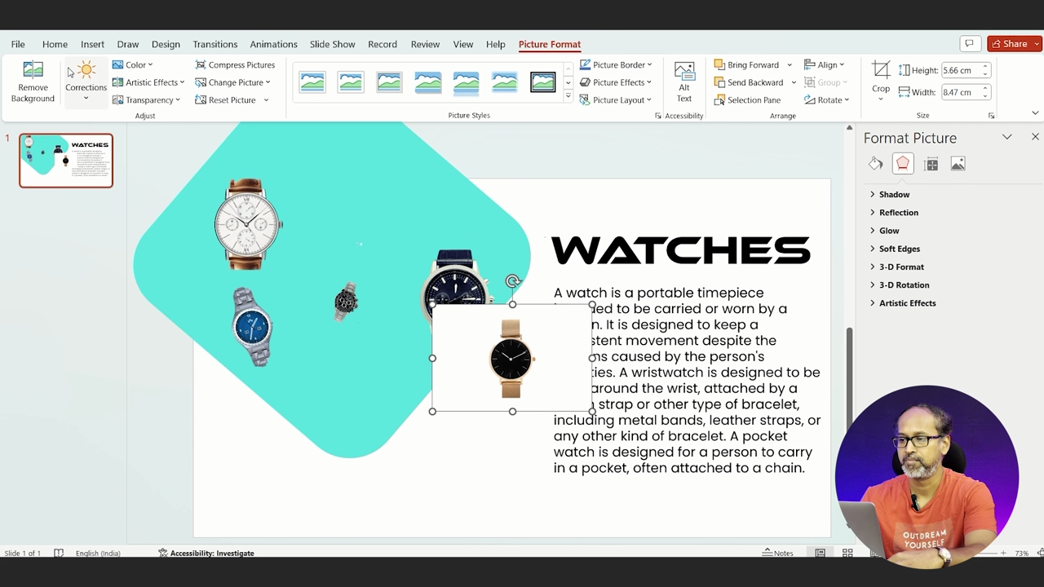
Remove the gold watch picture's background and place the watch near the turquoise shape's bottom corner, below the silver watch.
left_click(29, 82)
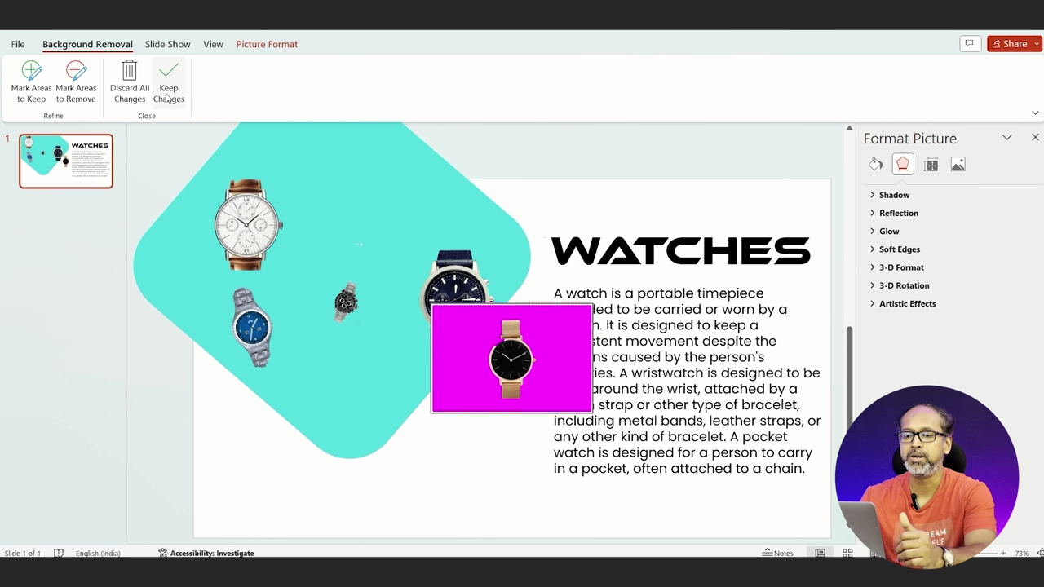
left_click(168, 97)
left_click_drag(511, 353, 343, 377)
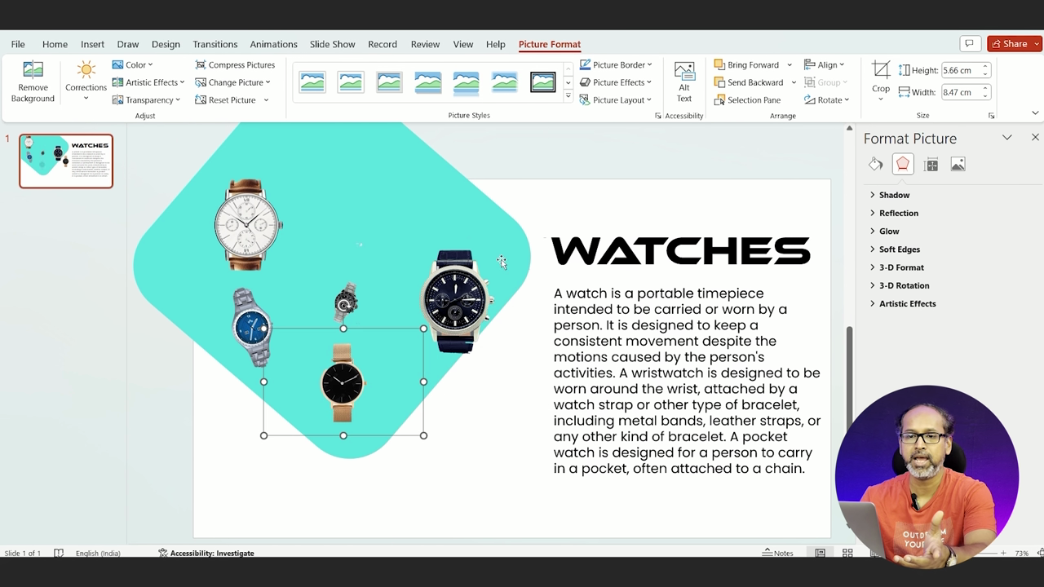
left_click(92, 44)
left_click(104, 88)
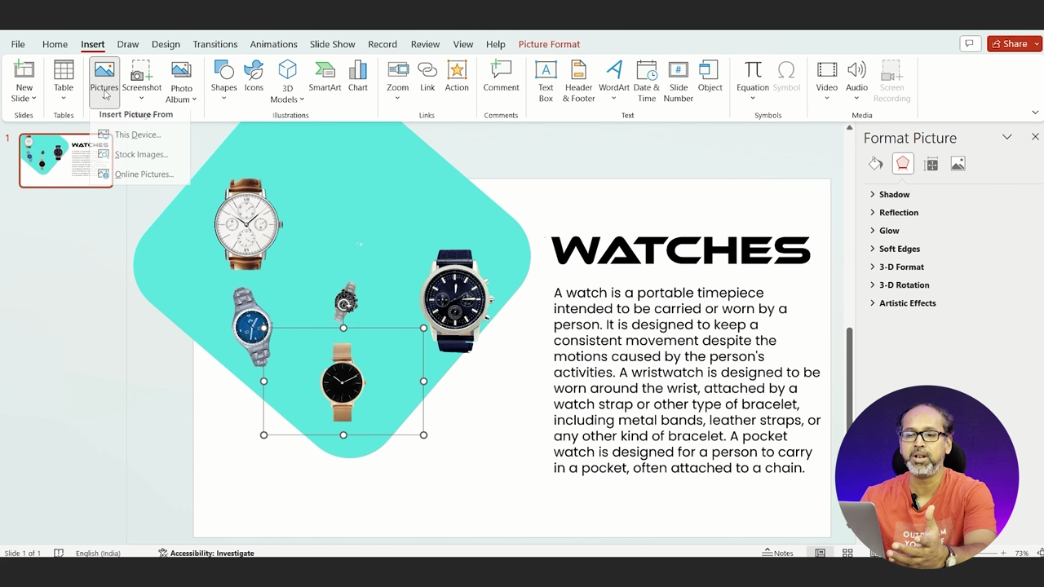
left_click(123, 141)
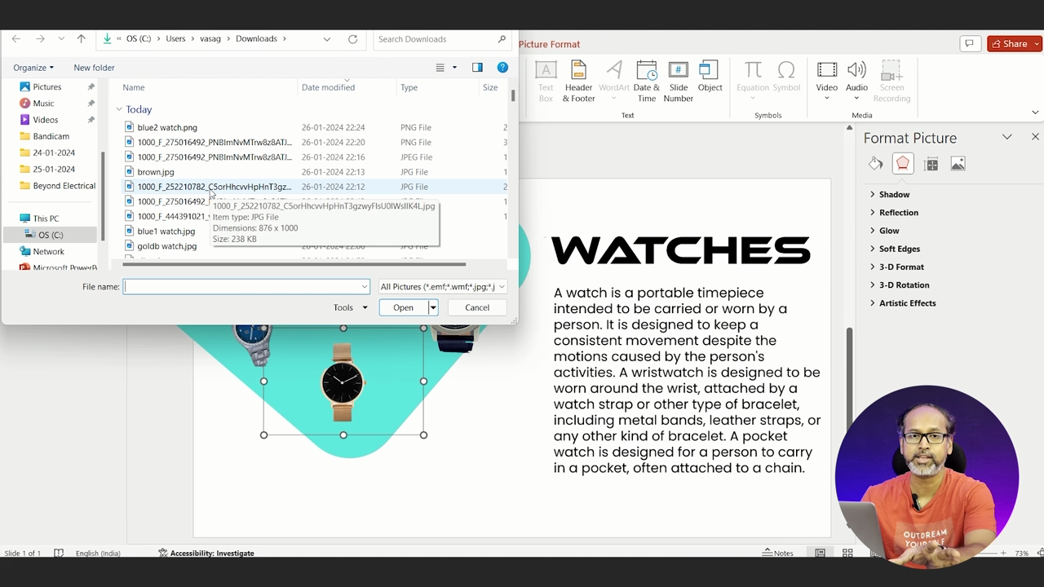
left_click(204, 231)
left_click(396, 306)
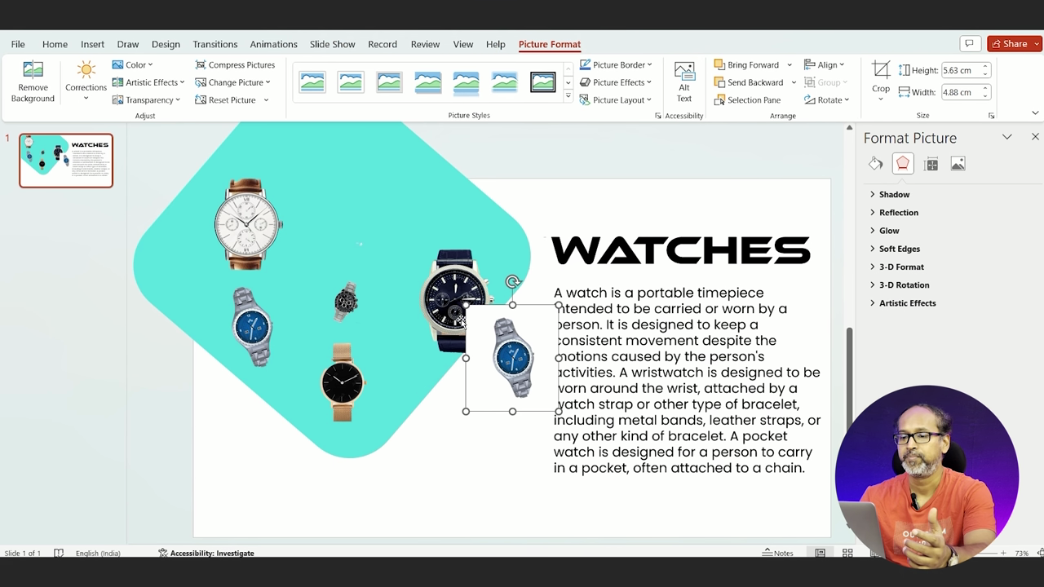
key("Delete")
left_click(92, 45)
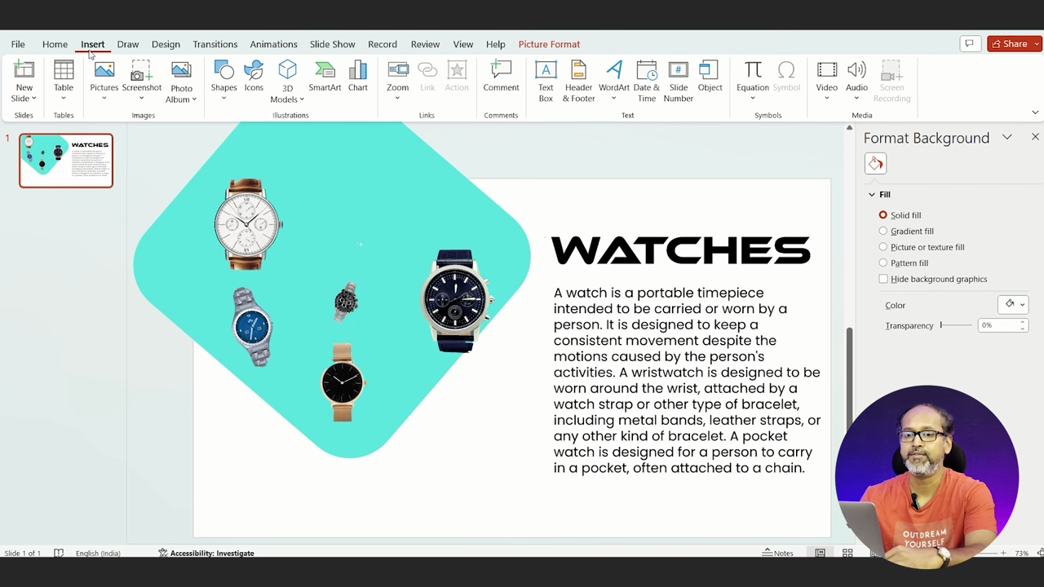
left_click(103, 88)
left_click(130, 141)
scroll(188, 169, "down", 1)
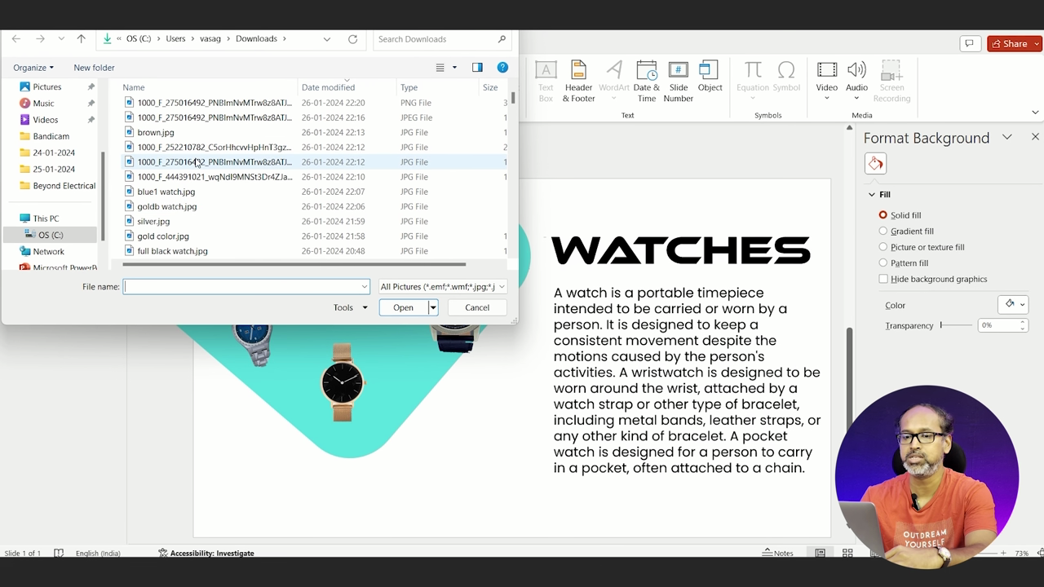
left_click(173, 207)
left_click(403, 307)
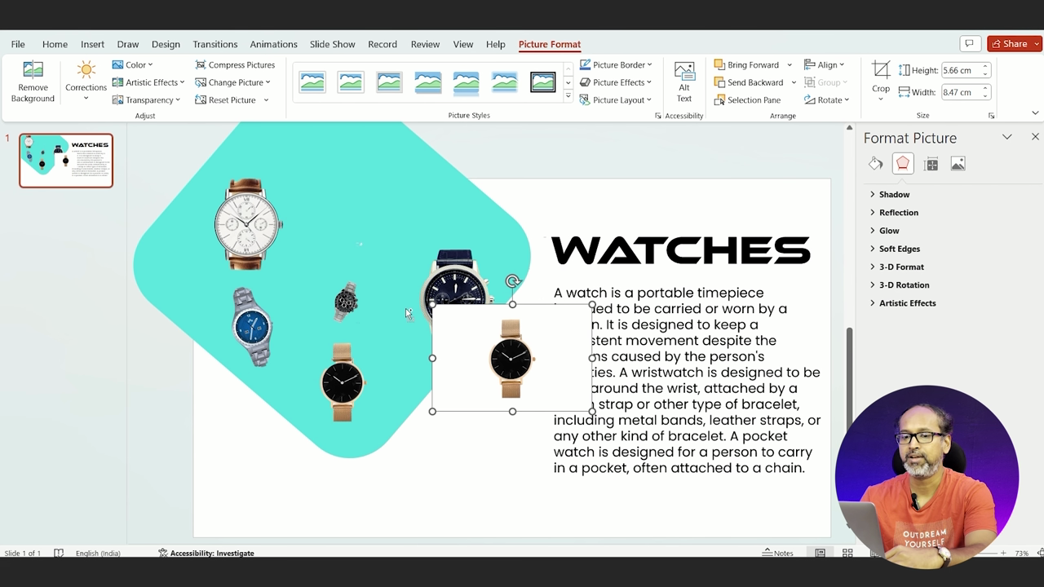
key("ctrl+z")
left_click(92, 44)
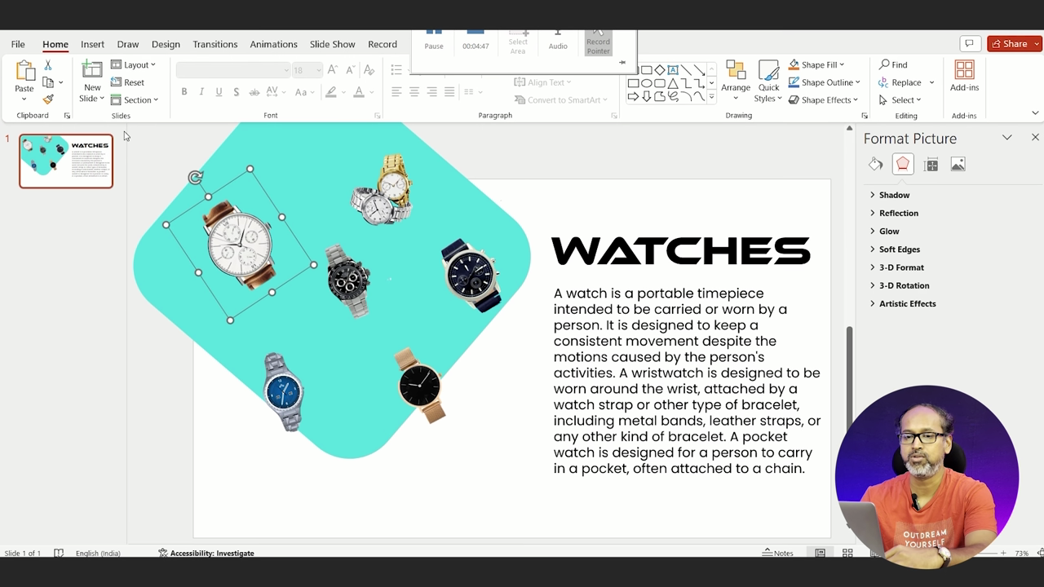
Duplicate the slide and delete every watch from the copy except the silver one with the black dial.
left_click(90, 171)
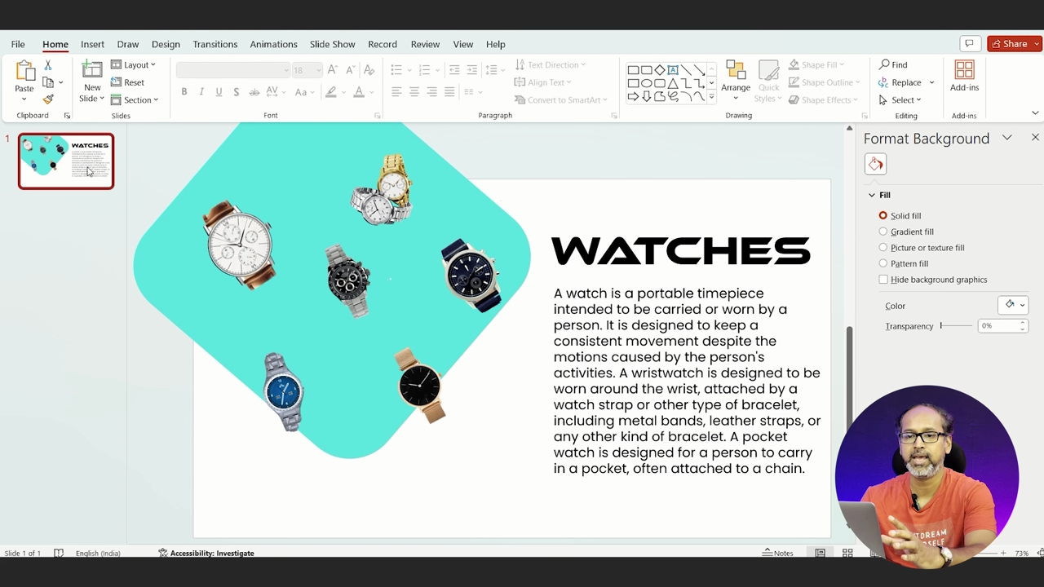
key("ctrl+d")
left_click(245, 257)
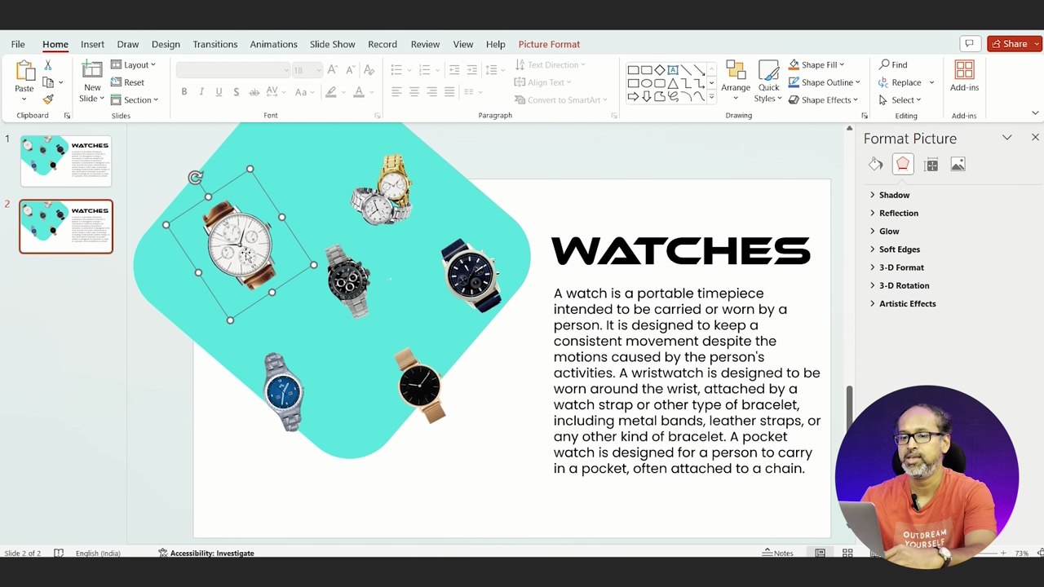
key("Delete")
left_click(367, 200)
key("Delete")
left_click(283, 392)
key("Delete")
left_click(416, 382)
key("Delete")
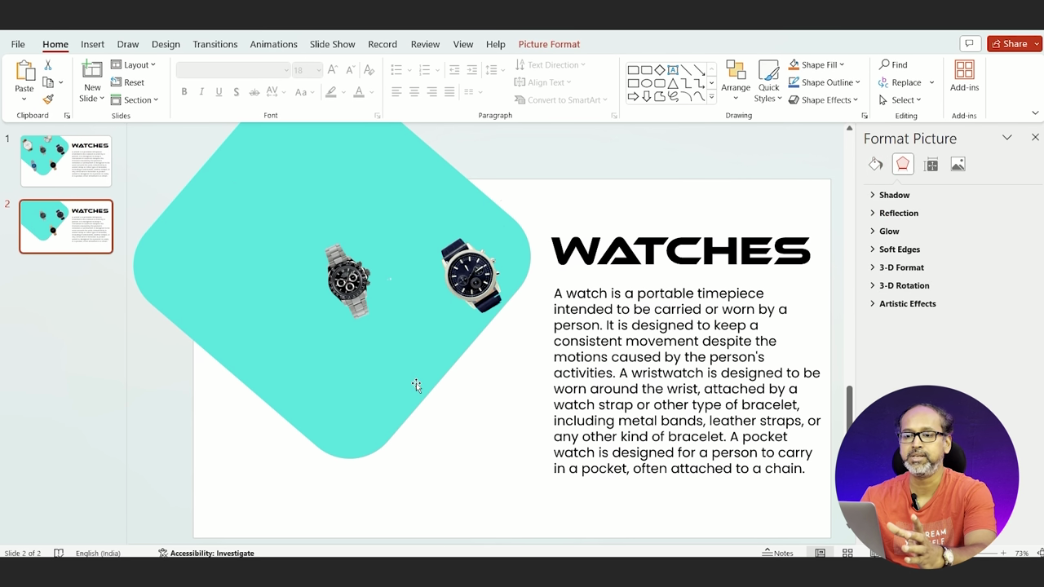
left_click(359, 173)
key("Delete")
Rotate the silver watch on slide 2 clockwise so it leans right, and enlarge it on the turquoise shape.
left_click(364, 168)
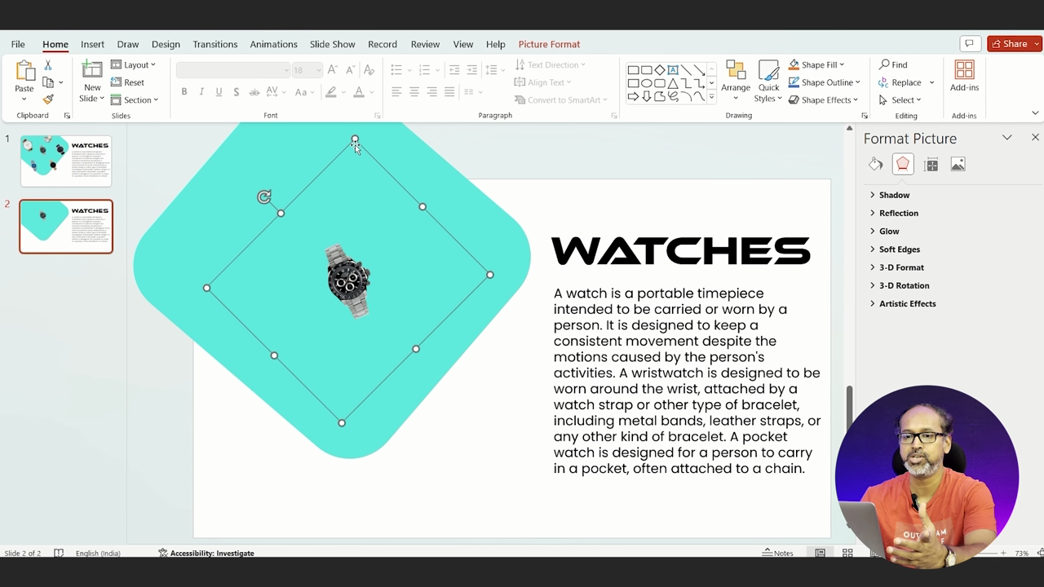
left_click_drag(261, 194, 453, 217)
left_click_drag(440, 388, 580, 503)
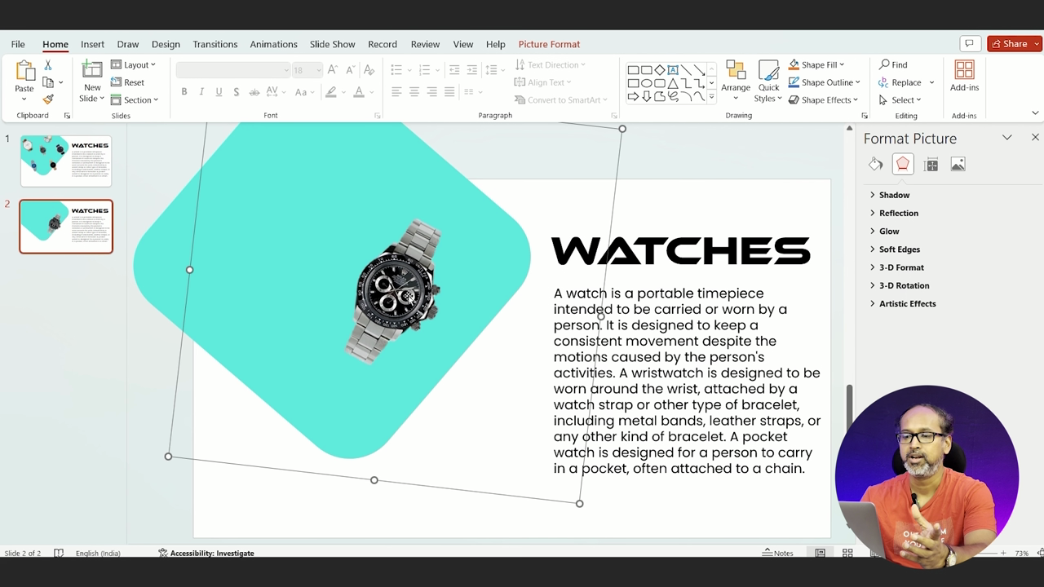
Duplicate slide 2 and copy the gold and silver watch pair from slide 1.
left_click(74, 219)
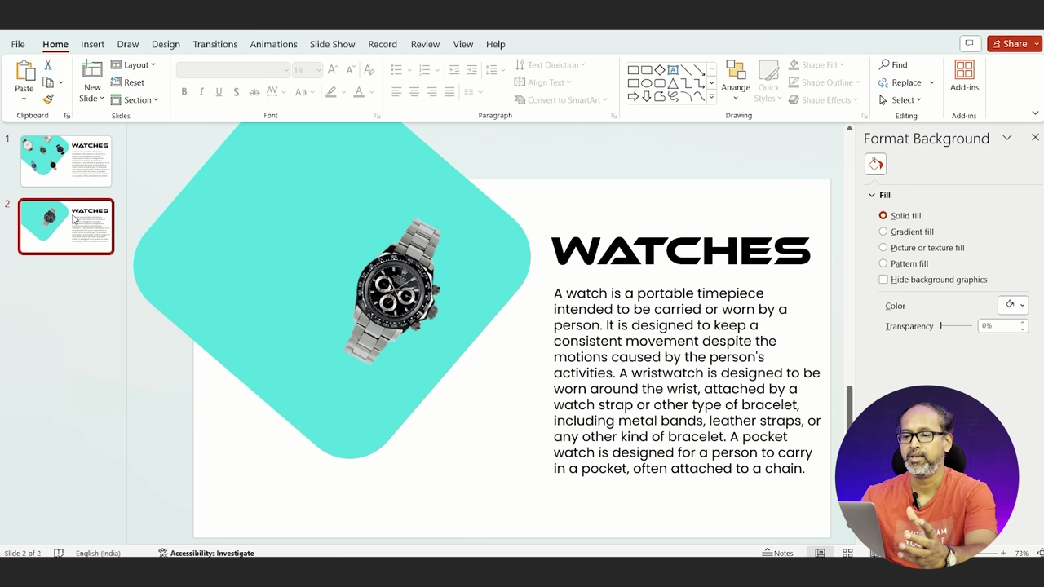
key("ctrl+d")
left_click(65, 159)
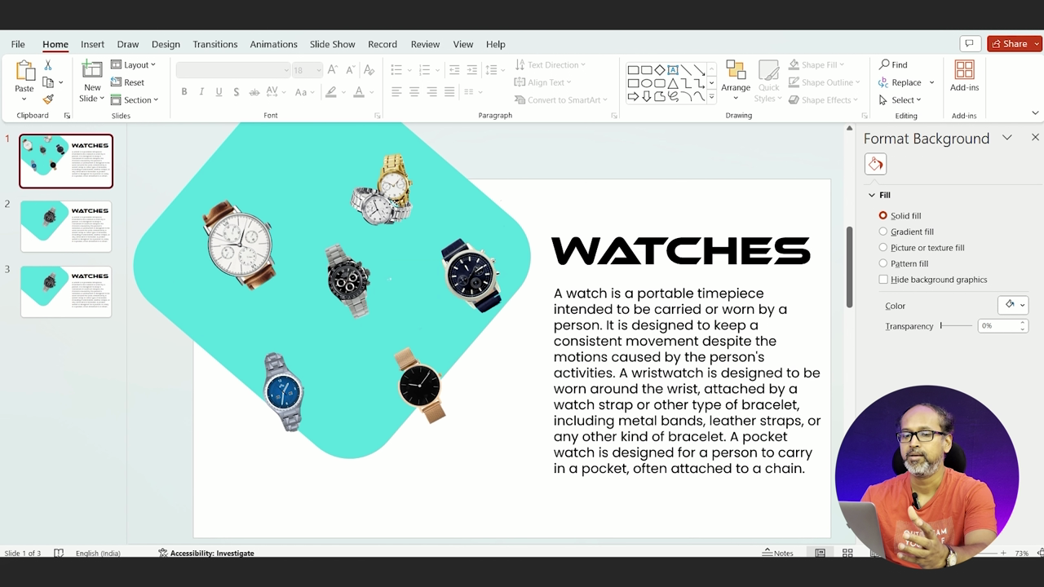
left_click(395, 204)
key("ctrl+c")
On slide 3, shrink the silver watch and move it off the slide beyond the lower-left corner.
left_click(85, 285)
left_click(424, 277)
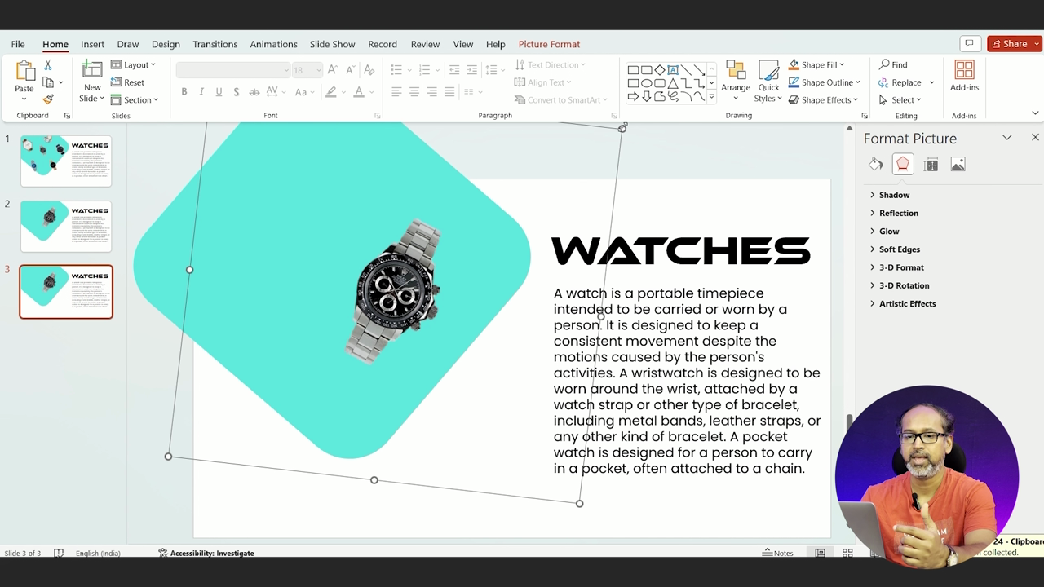
left_click_drag(622, 128, 304, 359)
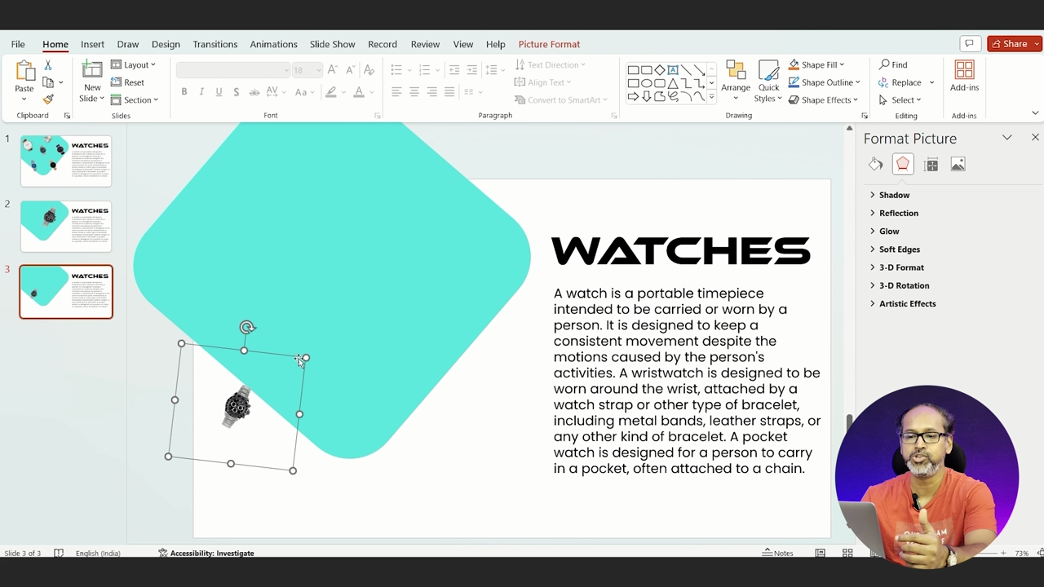
left_click_drag(236, 403, 144, 459)
left_click(391, 219)
key("ctrl+c")
key("ctrl+v")
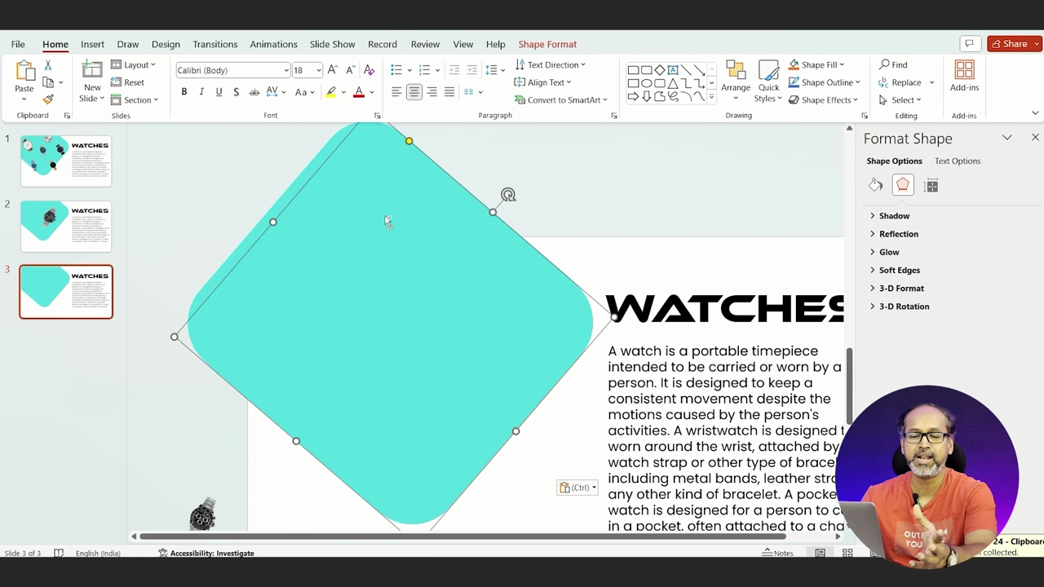
key("ctrl+z")
Copy the gold and silver watch pair from slide 1 and paste it onto slide 3.
left_click(100, 177)
left_click(384, 247)
left_click(81, 291)
left_click(373, 272)
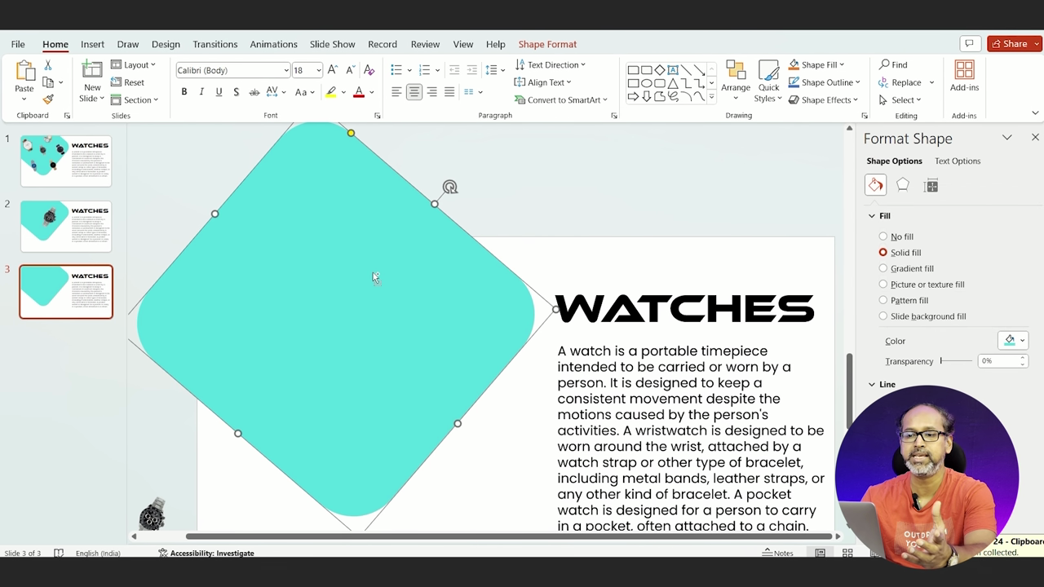
key("ctrl+v")
Enlarge the gold and silver watch pair and position it in the middle of the turquoise shape on slide 3.
left_click_drag(439, 208, 593, 189)
left_click_drag(482, 212, 409, 317)
scroll(674, 281, "down", 1)
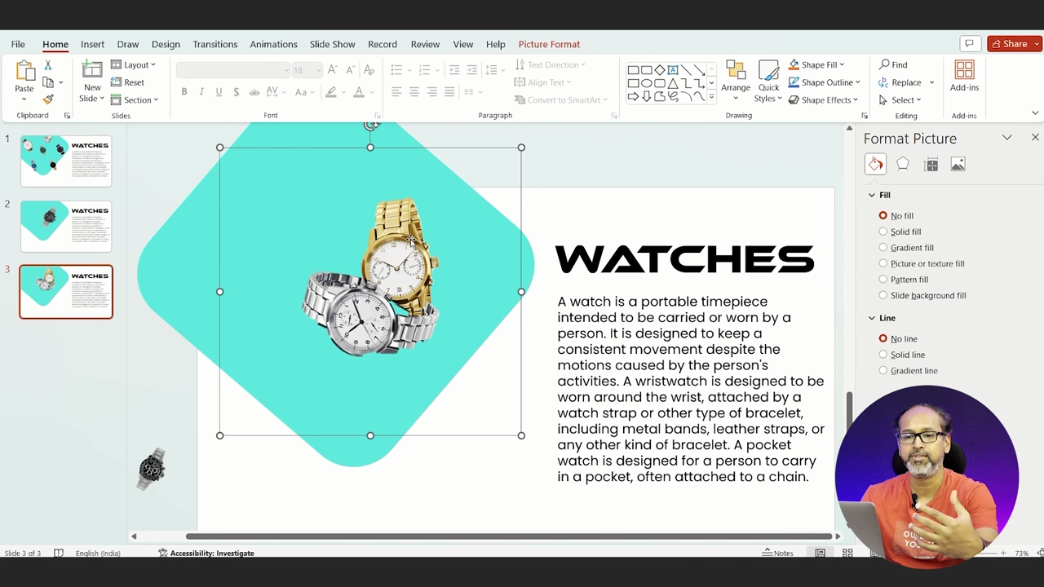
left_click(443, 455)
left_click_drag(404, 275, 404, 287)
left_click(167, 383)
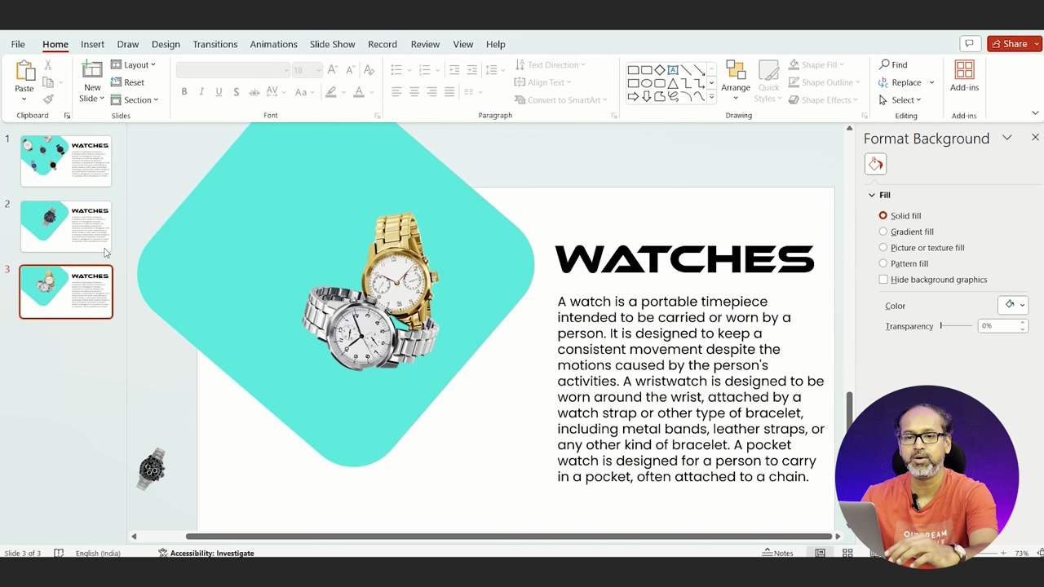
Duplicate slide 3 and delete the small silver watch parked outside the slide from the copy.
left_click(89, 292)
key("ctrl+d")
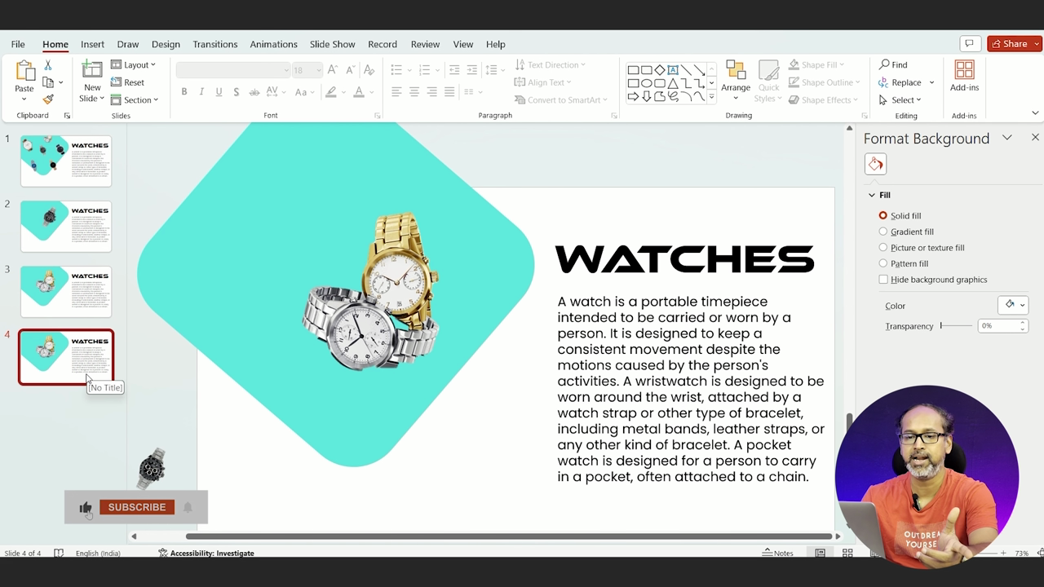
left_click(153, 469)
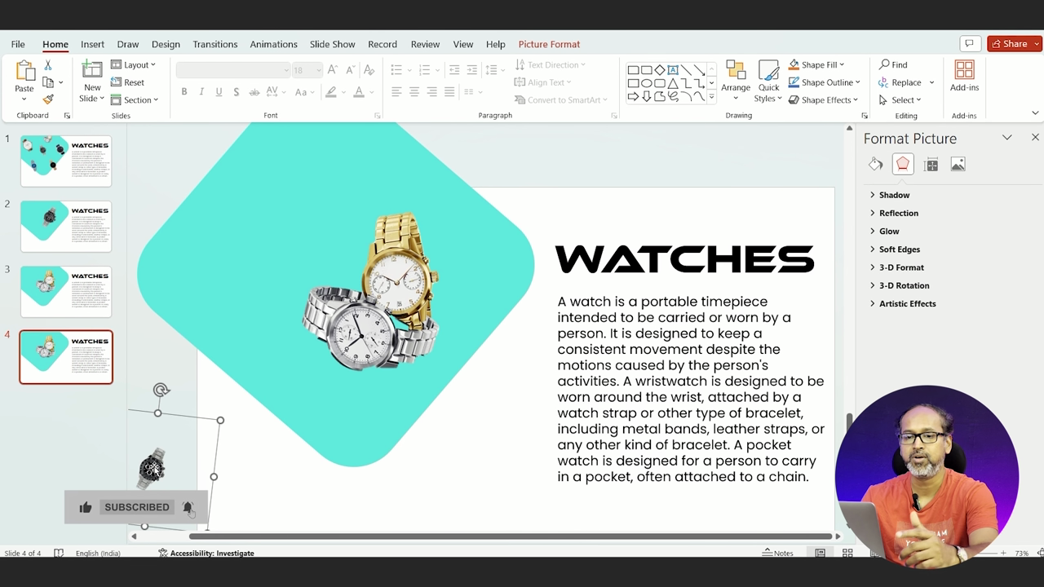
key("Delete")
Move the gold and silver watch pair off slide 4 beyond its lower-left corner, shrink it, and go to slide 1.
left_click_drag(363, 326, 146, 510)
left_click_drag(318, 349, 237, 351)
left_click(66, 160)
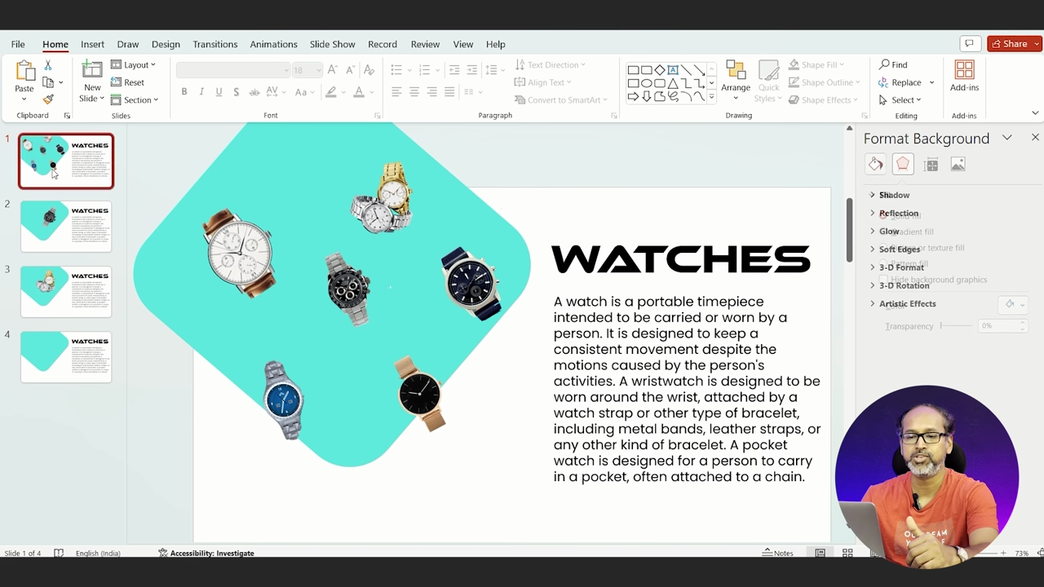
Copy the navy watch from slide 1 and move the turquoise shape on slide 4 down past the slide's lower edge.
left_click(390, 288)
left_click(503, 323)
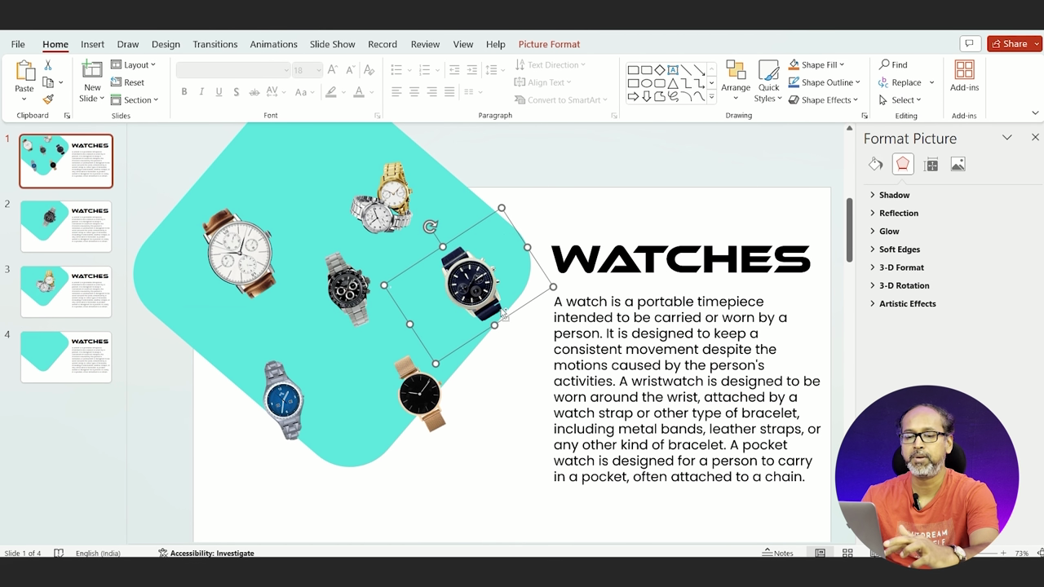
left_click(82, 366)
left_click(402, 301)
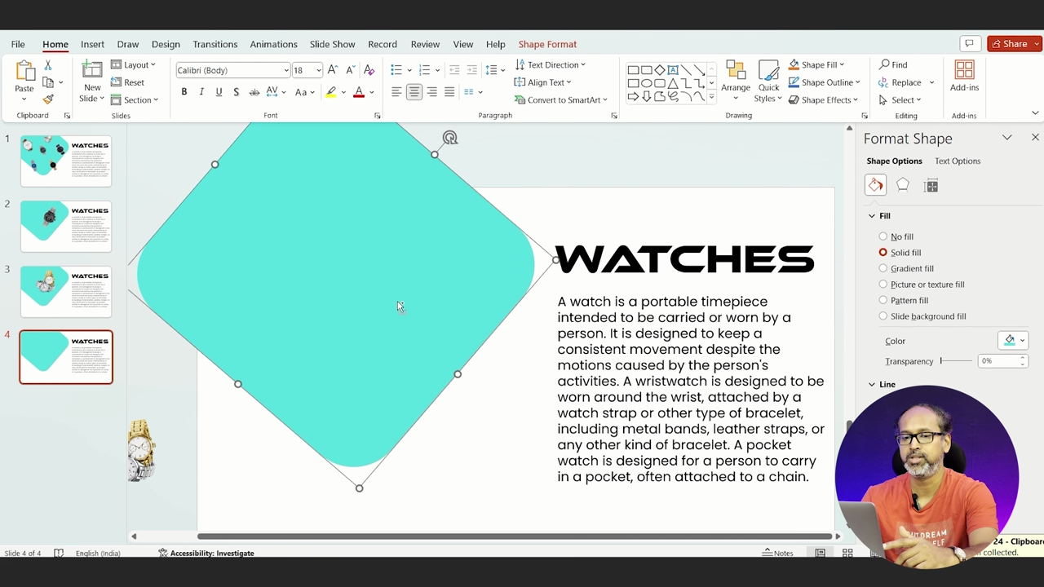
left_click_drag(385, 283, 383, 468)
left_click_drag(333, 352, 334, 360)
key("Left")
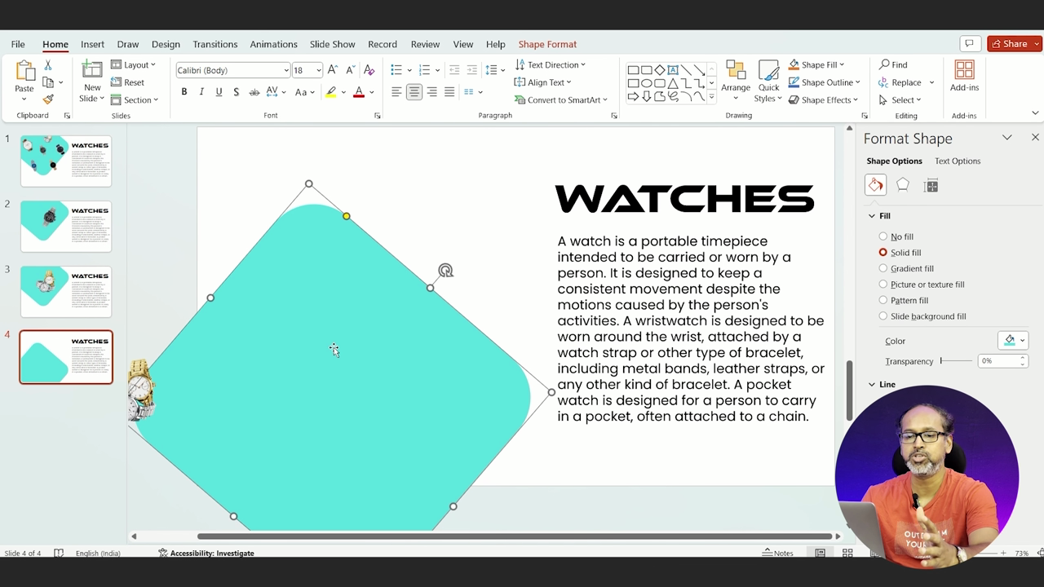
Paste the navy watch onto slide 4, place it over the turquoise shape and enlarge it to dominate the shape.
key("ctrl+v")
left_click_drag(459, 244, 375, 384)
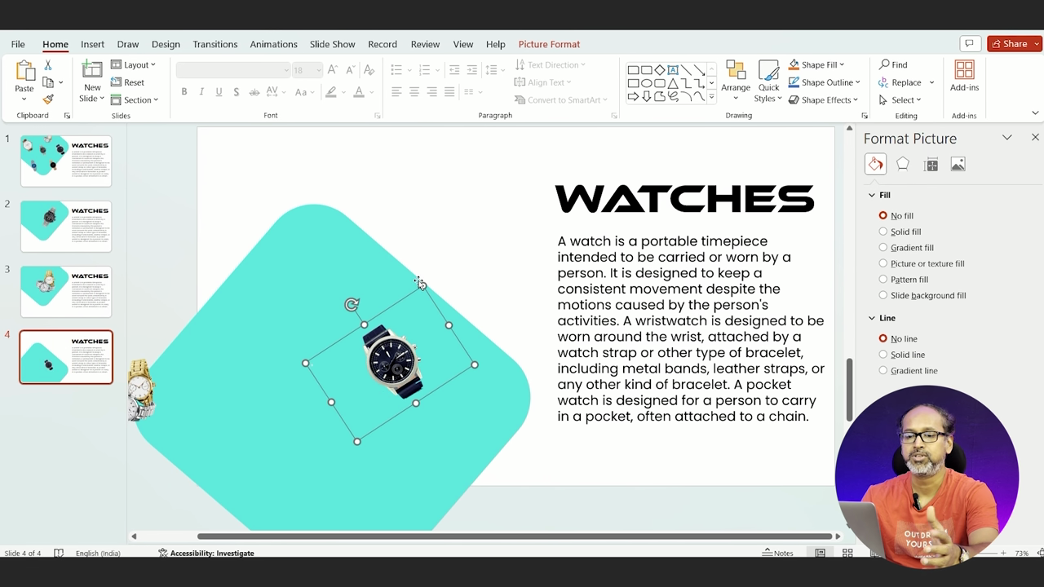
left_click_drag(421, 284, 483, 126)
Park the gold and silver watch pair outside slide 4's upper-left corner and rotate the navy watch slightly clockwise.
left_click_drag(141, 391, 169, 172)
left_click(399, 311)
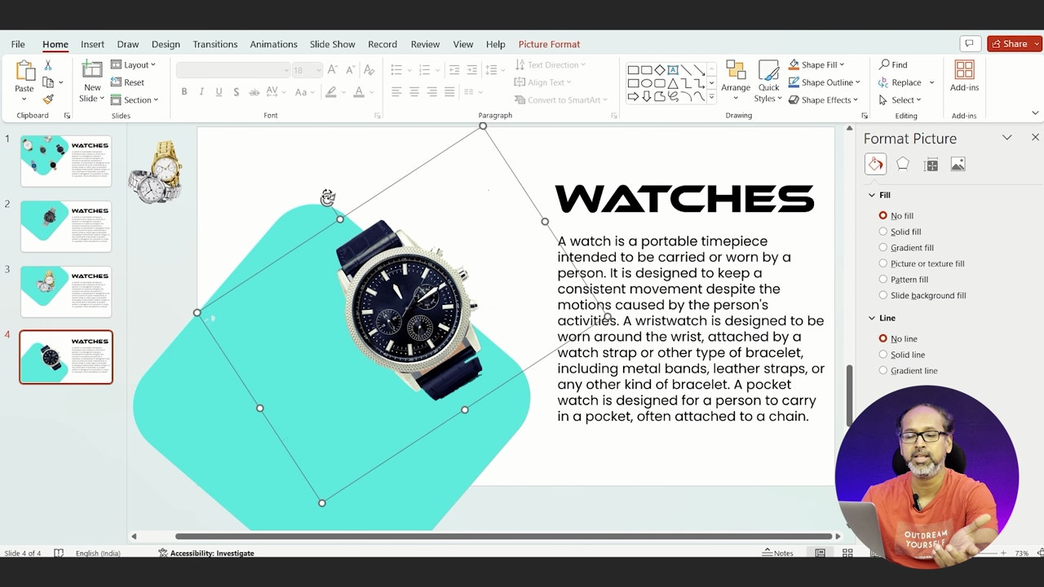
left_click_drag(327, 196, 354, 179)
left_click(621, 418)
Duplicate slide 4 and delete the parked gold and silver watch pair from the copy.
left_click(82, 353)
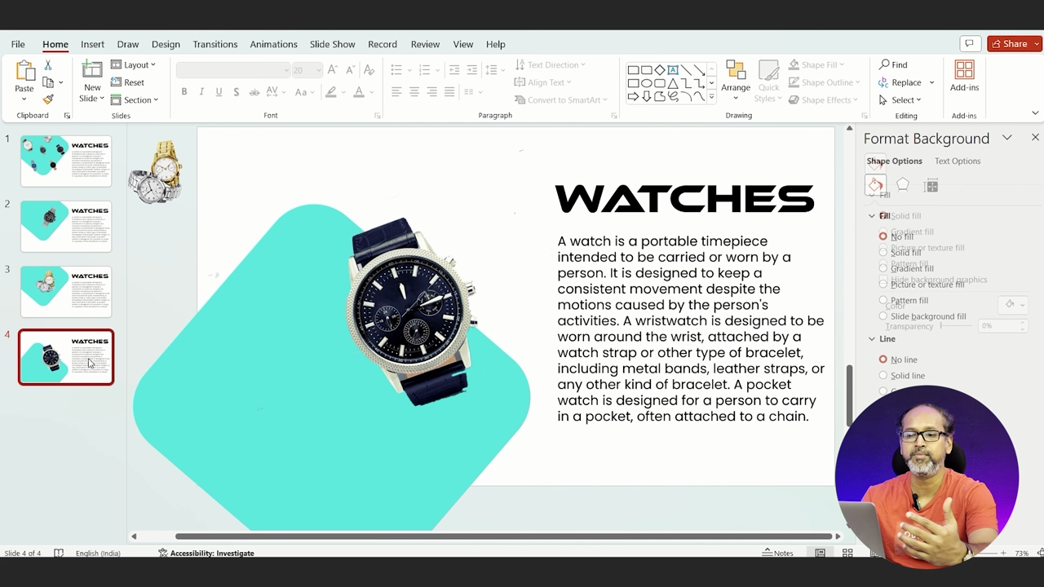
key("ctrl+d")
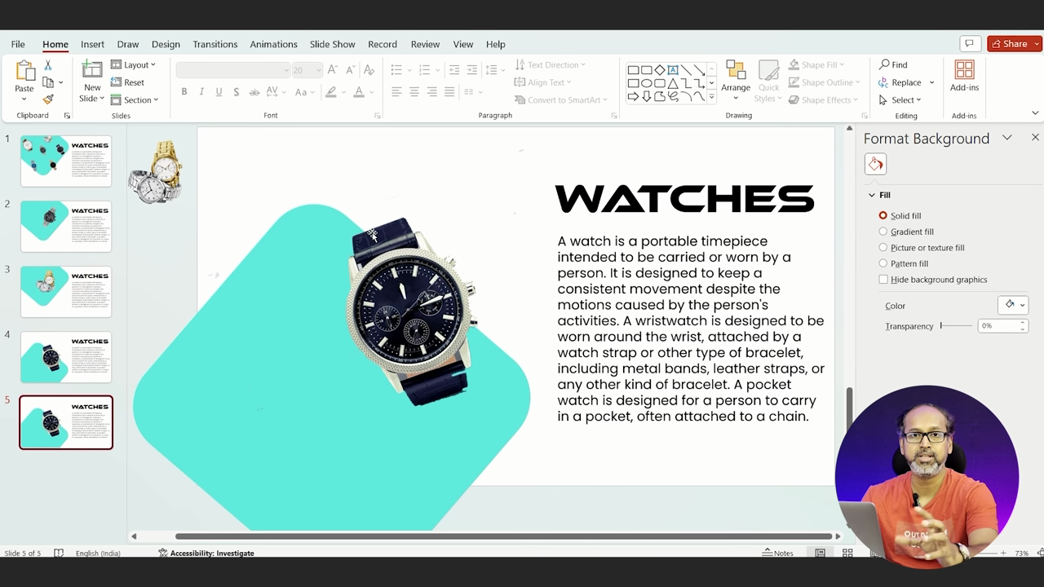
left_click(168, 173)
key("Delete")
Shrink the navy watch on slide 5 and park it outside the slide near its upper-left corner.
left_click(353, 270)
left_click_drag(527, 151, 385, 341)
left_click_drag(331, 403, 165, 232)
Move slide 5's turquoise shape up past the slide's upper edge and paste in the black-dial mesh-strap watch copied from slide 1.
left_click(65, 161)
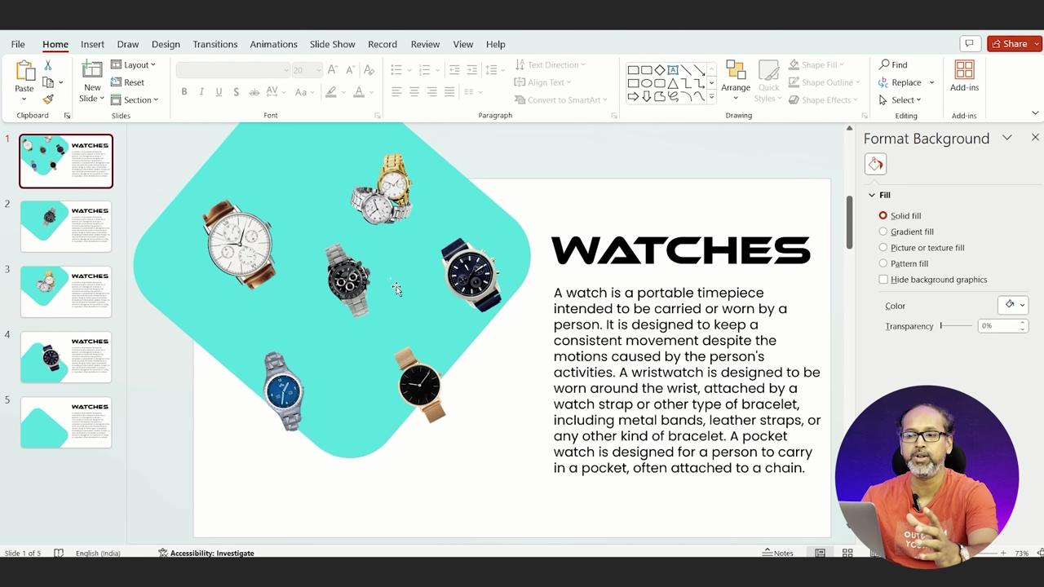
left_click(425, 396)
left_click(63, 425)
left_click(347, 356)
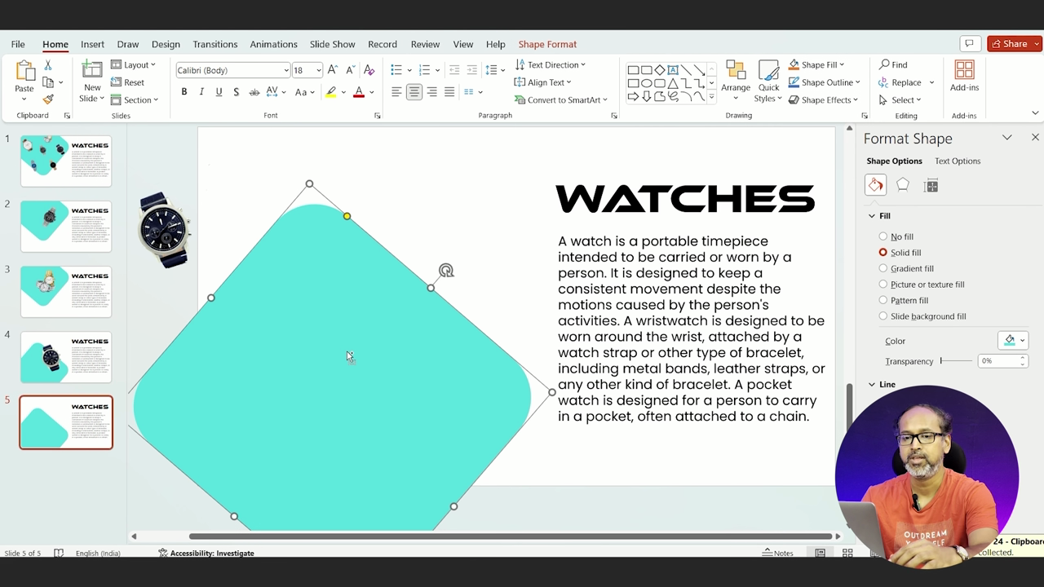
left_click_drag(365, 353, 366, 222)
key("ctrl+v")
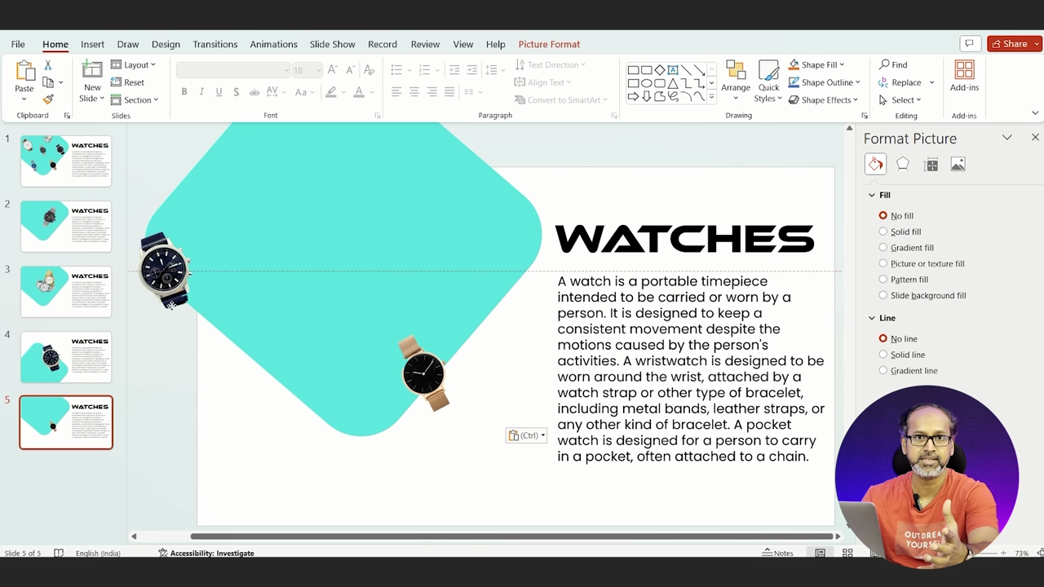
Park the navy watch outside slide 5's lower-left corner and enlarge the mesh-strap watch over the turquoise shape.
left_click_drag(163, 269, 154, 457)
left_click_drag(478, 335, 429, 221)
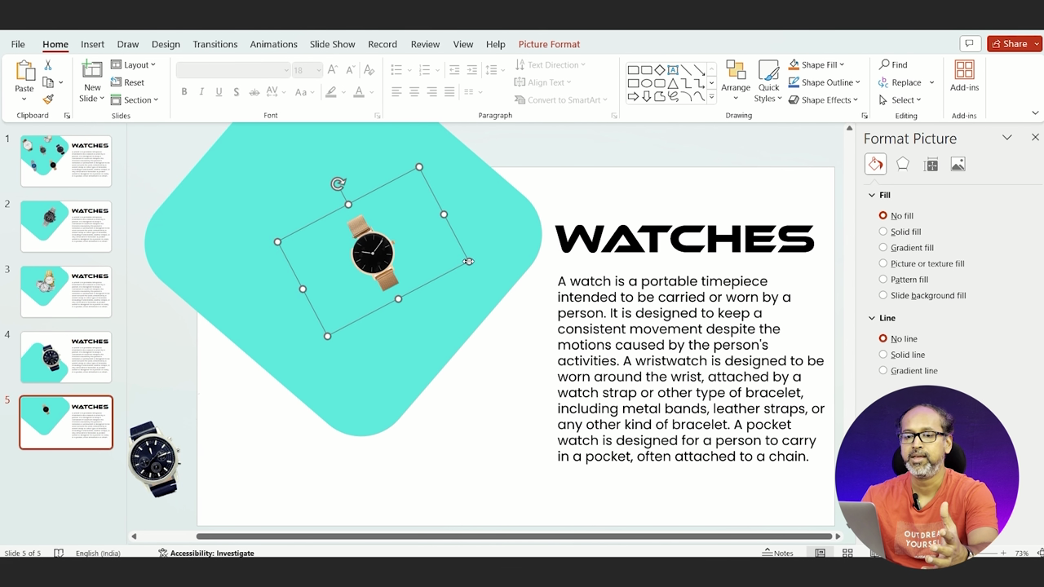
left_click_drag(469, 261, 503, 341)
left_click(501, 475)
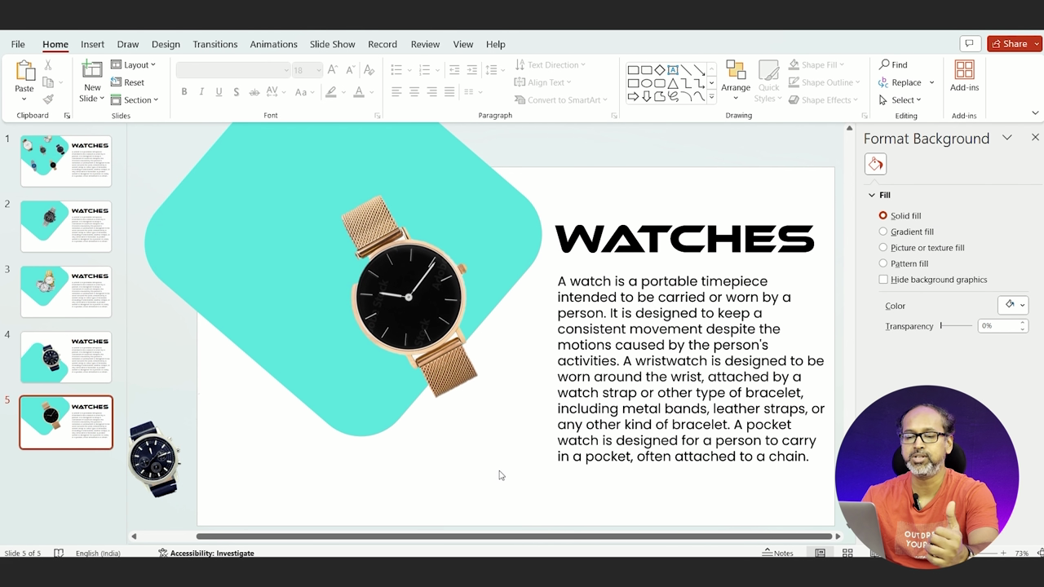
left_click(439, 276)
Duplicate slide 5 and copy the silver watch with the blue dial from slide 1 for use on slide 6.
left_click(68, 434)
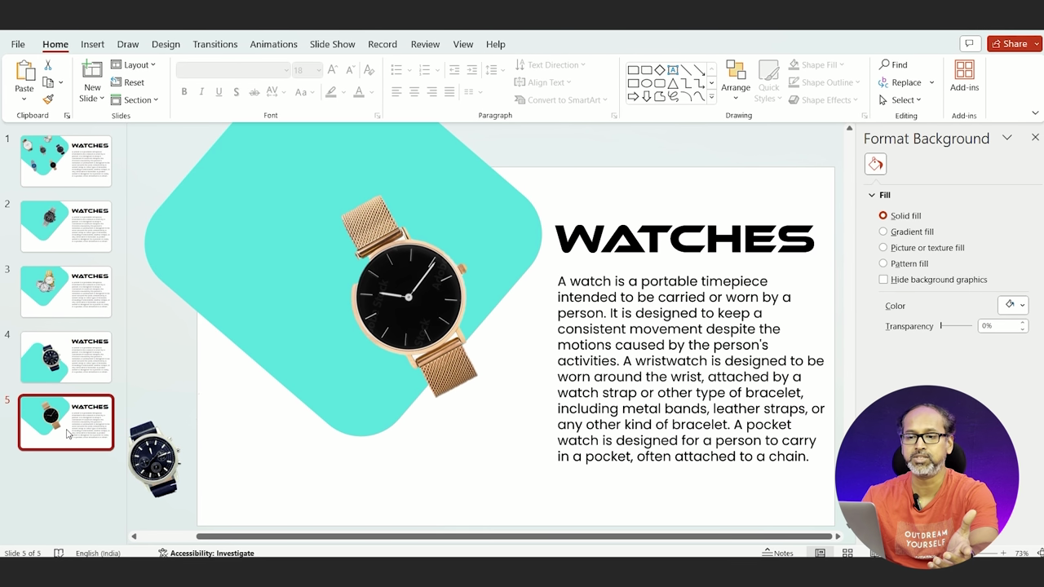
key("ctrl+d")
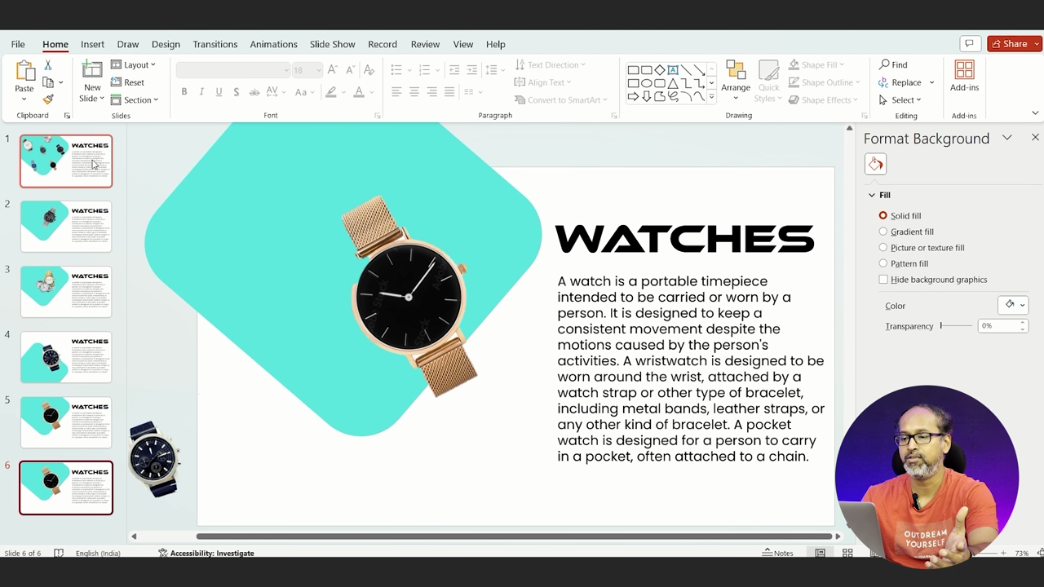
left_click(65, 160)
left_click(279, 395)
left_click(73, 487)
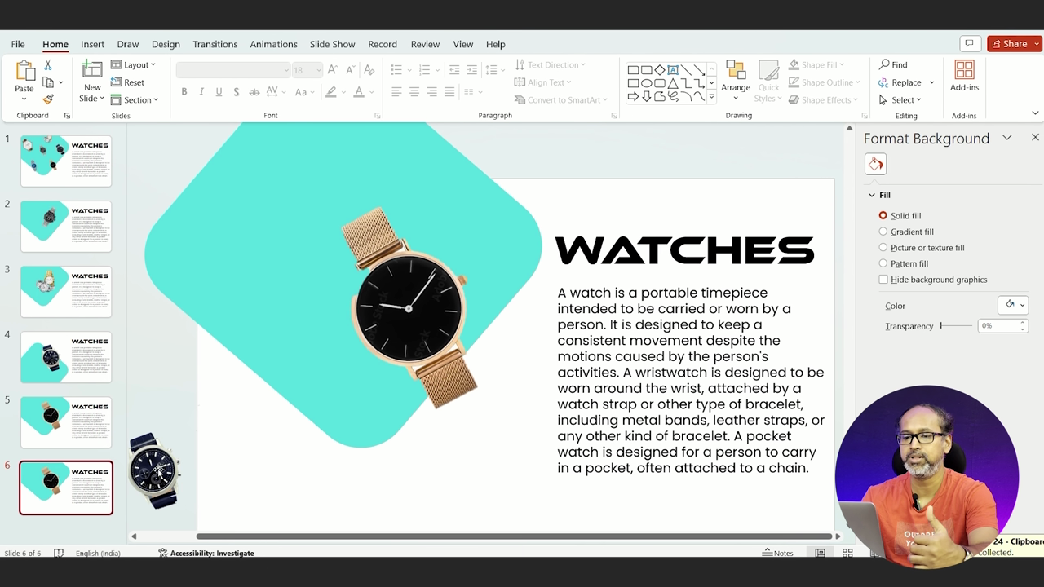
Delete the parked navy watch from slide 6 and move the large mesh-strap watch toward the slide's lower-left area.
left_click(158, 471)
key("Delete")
left_click_drag(392, 308, 295, 428)
Paste the blue-dial watch onto slide 6, and shrink the mesh-strap watch and park it outside the slide's lower-left edge.
left_click(335, 192)
key("ctrl+v")
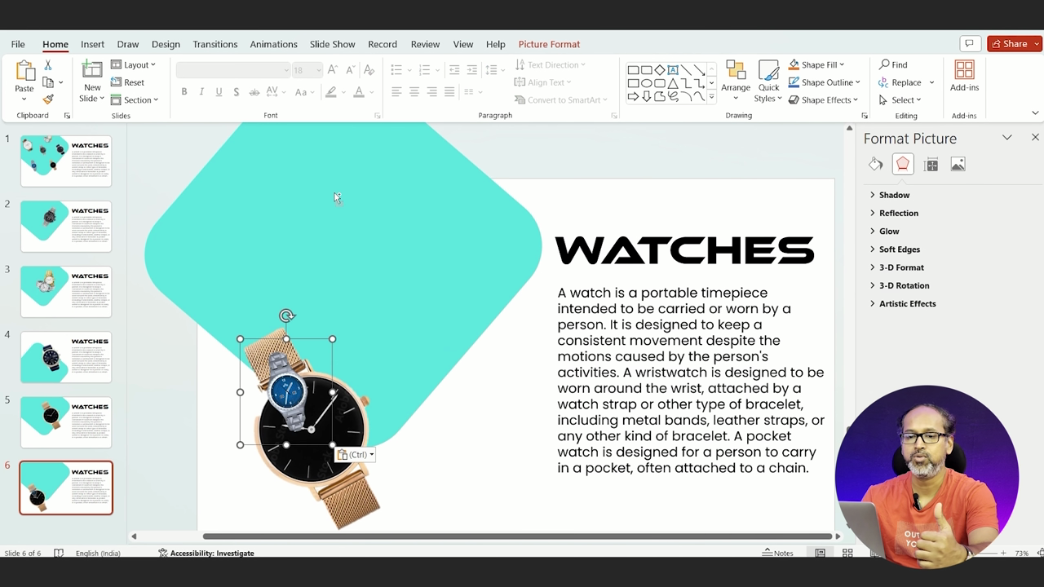
left_click_drag(287, 391, 299, 429)
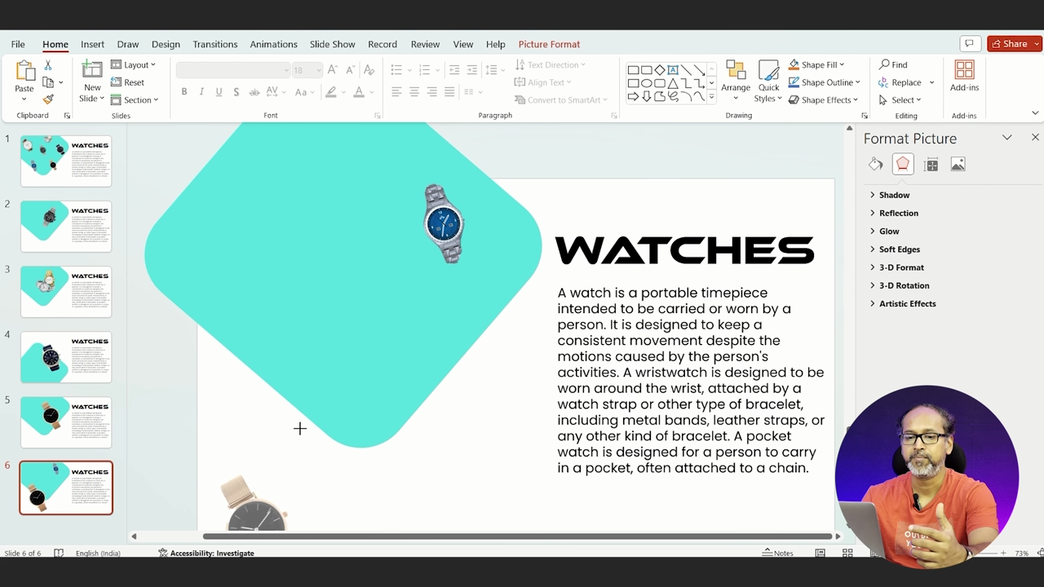
left_click_drag(252, 514, 178, 459)
left_click_drag(239, 338, 204, 421)
Enlarge the blue-dial watch somewhat on slide 6 and move the turquoise shape down past the slide's lower edge.
left_click(440, 219)
left_click_drag(490, 172, 539, 131)
left_click_drag(472, 197, 413, 235)
left_click(292, 295)
left_click_drag(292, 295, 272, 493)
Enlarge and rotate the blue-dial watch clockwise over the turquoise shape, and park the mesh-strap watch outside slide 6's upper-left corner.
left_click_drag(413, 209, 362, 397)
left_click_drag(359, 260, 393, 267)
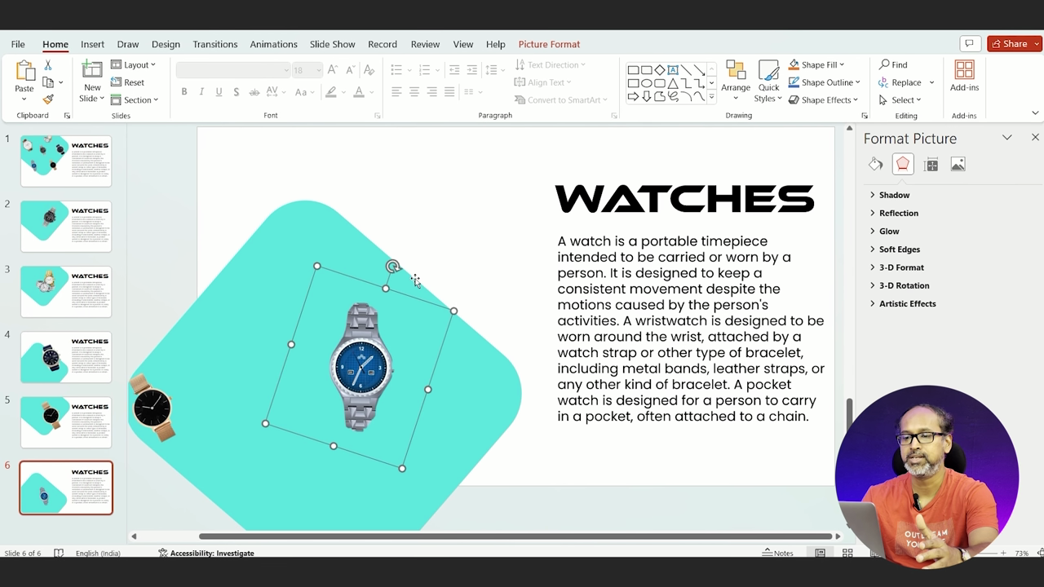
left_click_drag(460, 308, 531, 222)
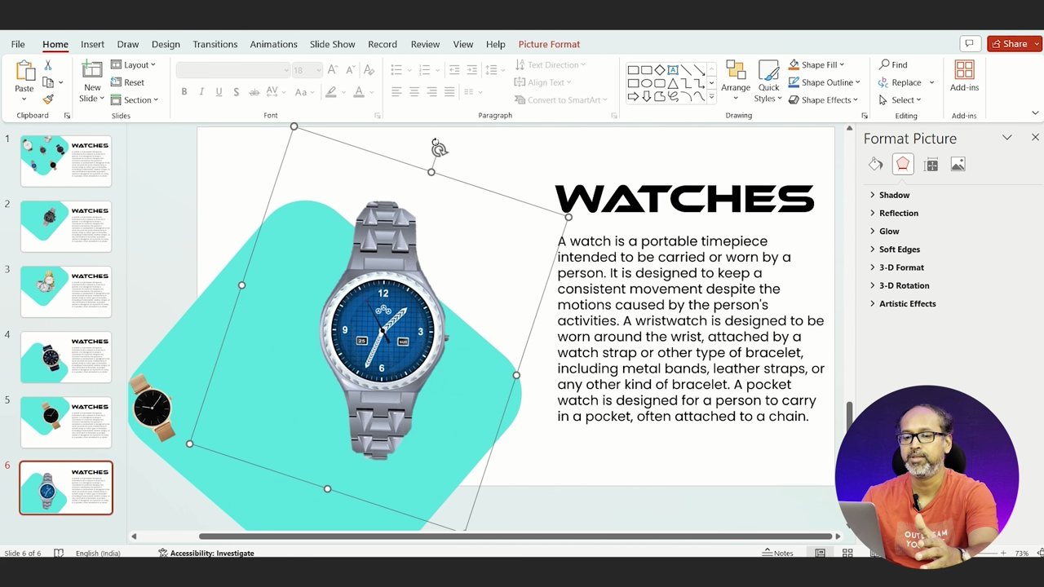
left_click_drag(438, 145, 470, 163)
left_click(150, 412)
left_click_drag(149, 412, 149, 230)
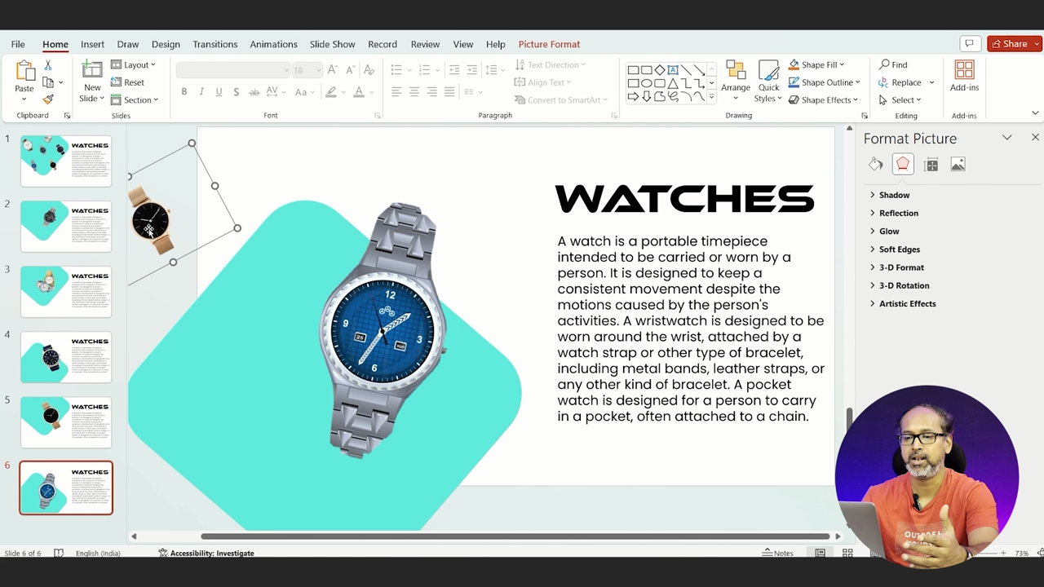
Duplicate slide 6 and delete the parked mesh-strap watch from the copy.
left_click(70, 490)
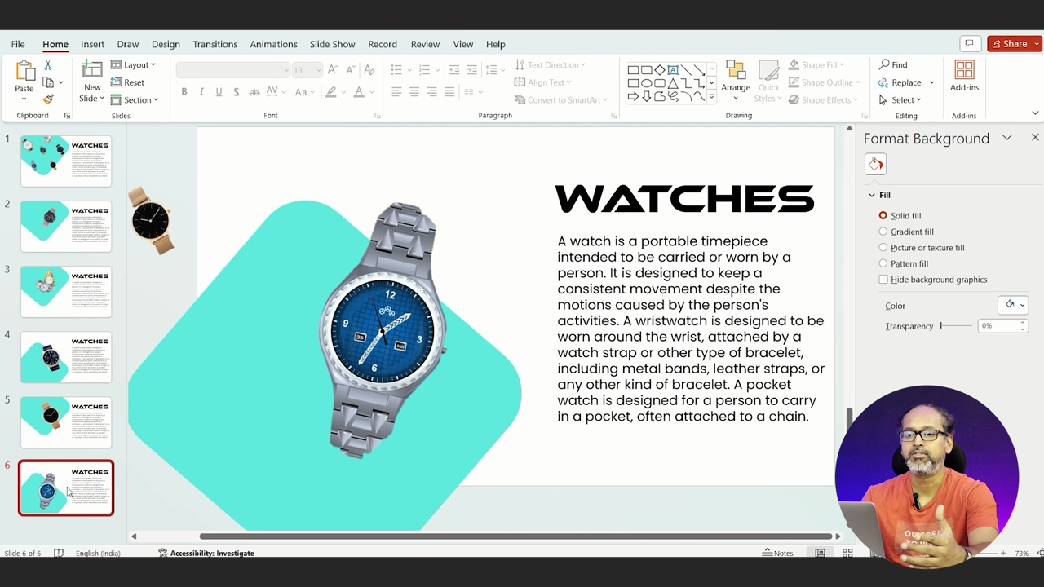
key("ctrl+d")
left_click(171, 238)
key("Delete")
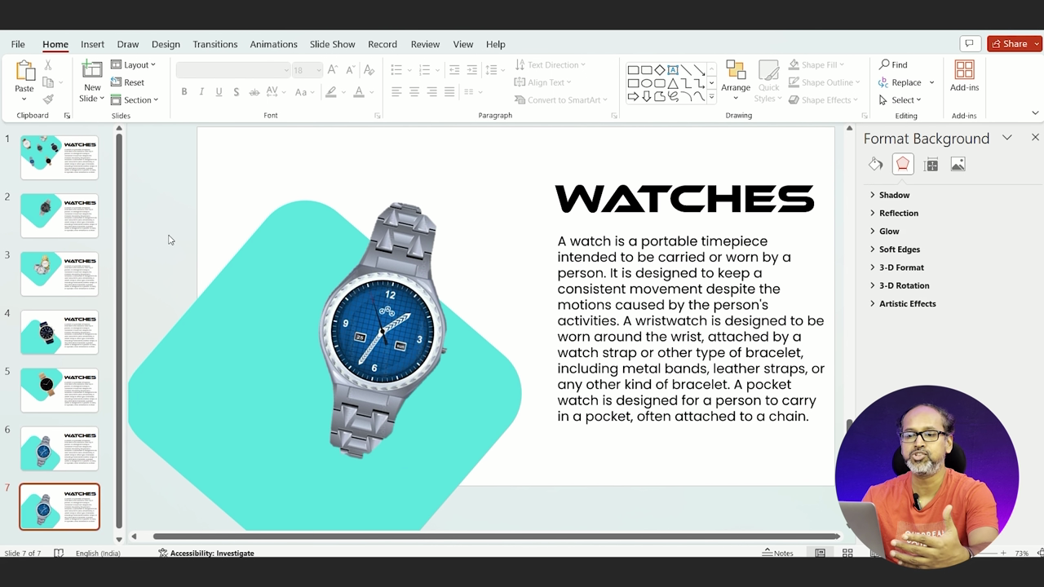
Shrink the blue-dial watch on slide 7 and park it outside the slide beyond the turquoise shape.
left_click(400, 260)
left_click_drag(586, 255, 273, 348)
left_click_drag(236, 383, 159, 247)
Select all seven slides, starting from slide 1, and apply the Morph transition to them.
left_click(59, 375)
left_click(85, 162)
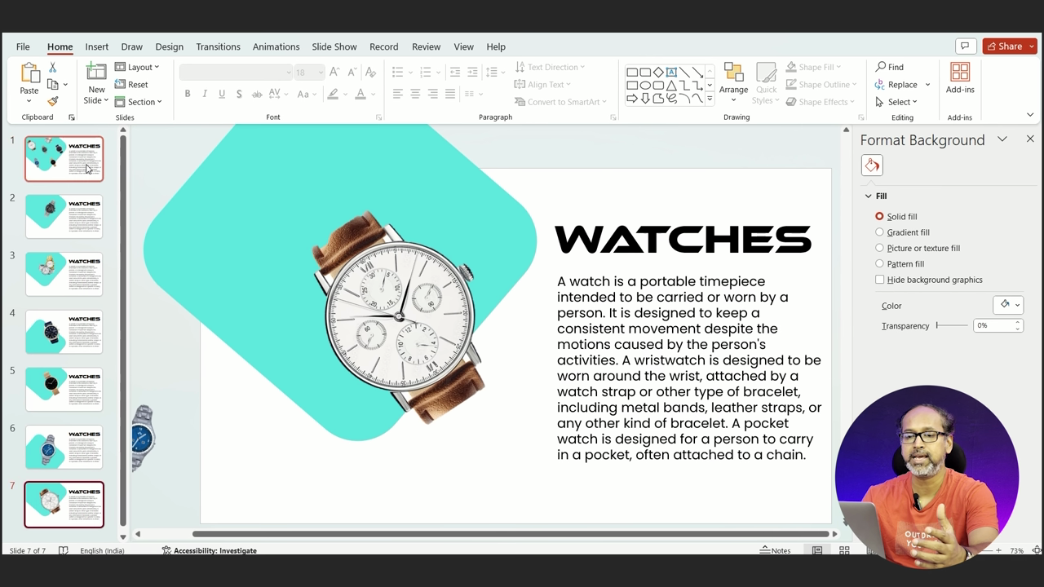
left_click(81, 167)
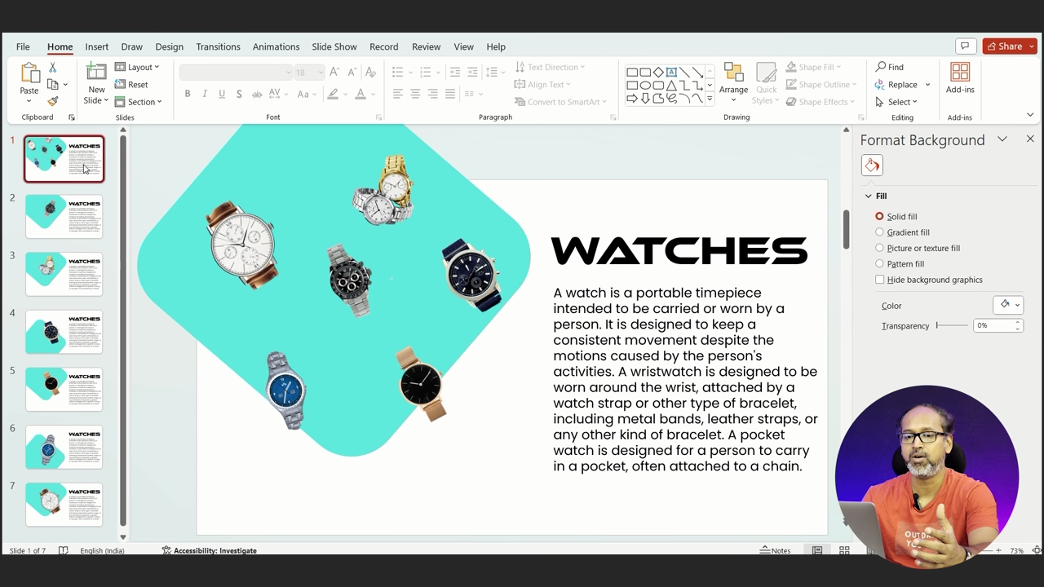
left_click(70, 210, "ctrl")
left_click(69, 325, "ctrl")
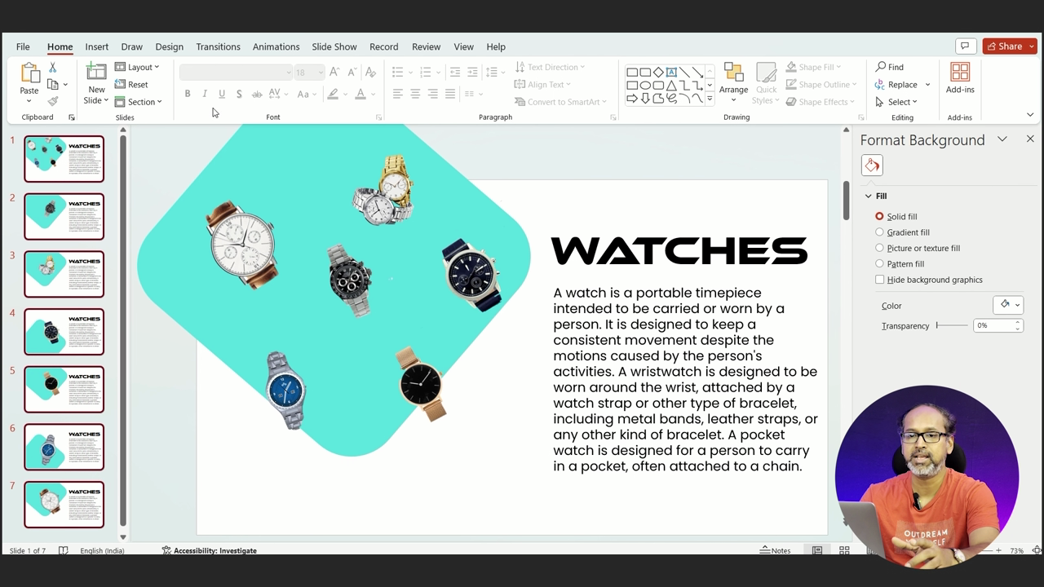
left_click(222, 47)
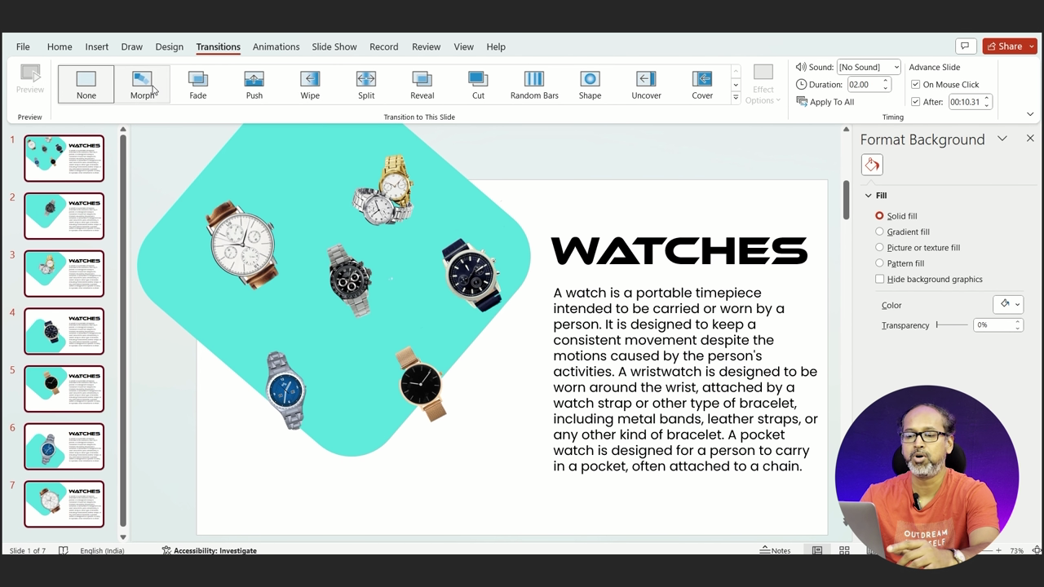
left_click(143, 94)
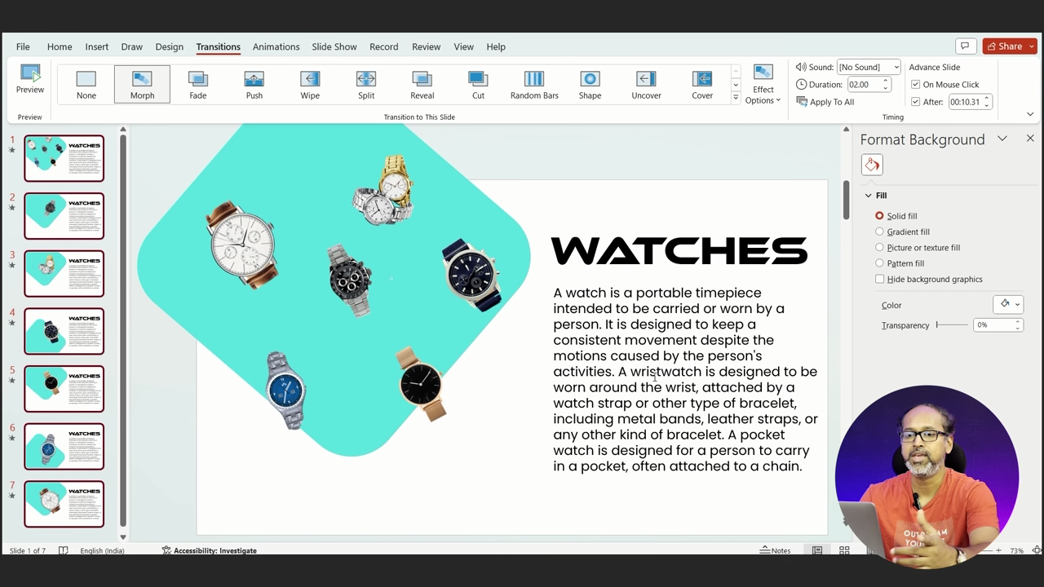
Play the slide show from slide 1 and advance through all the watch slides to check the Morph transitions.
left_click(59, 161)
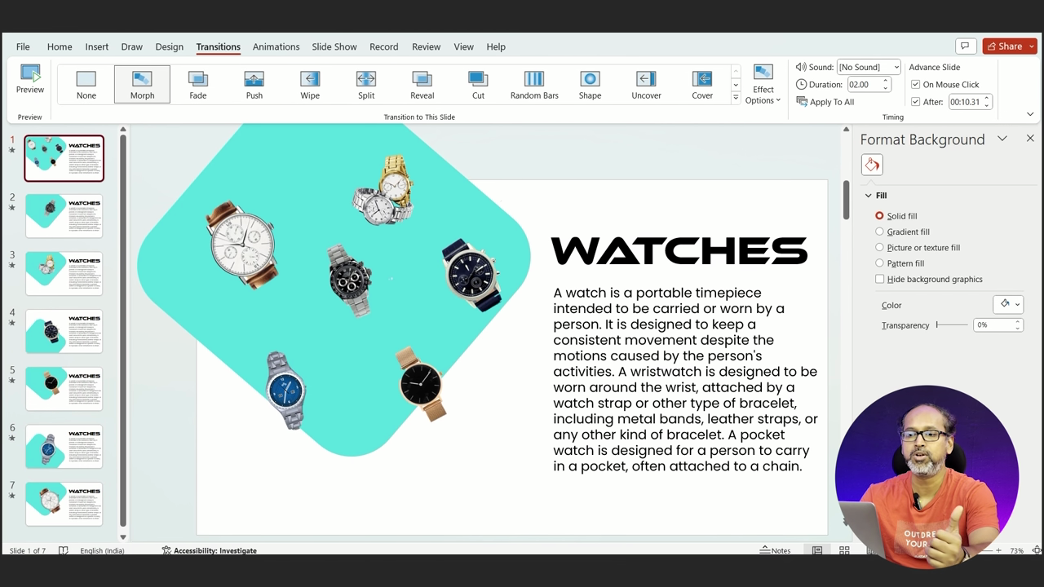
key("F5")
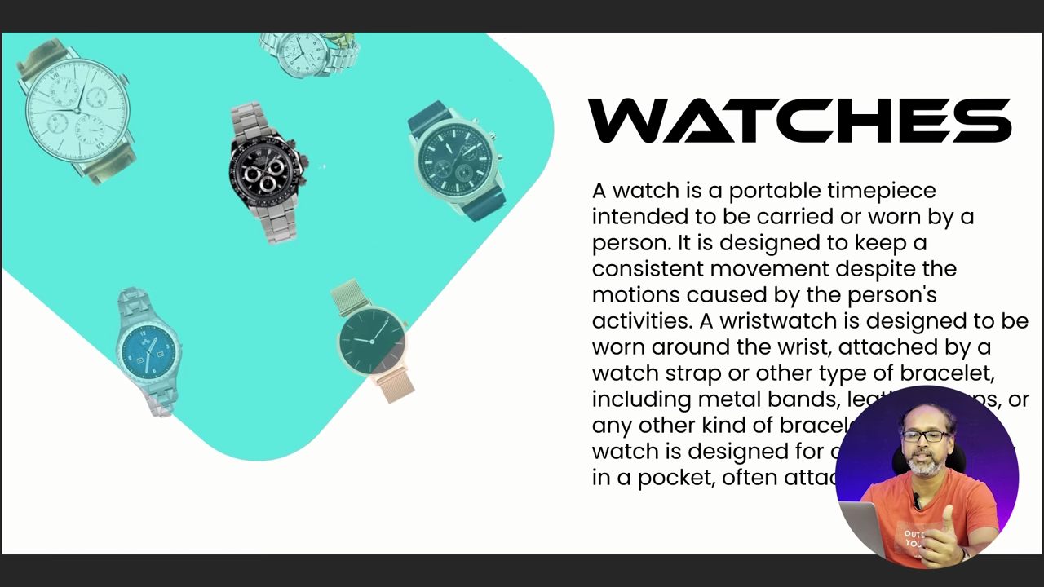
key("Right")
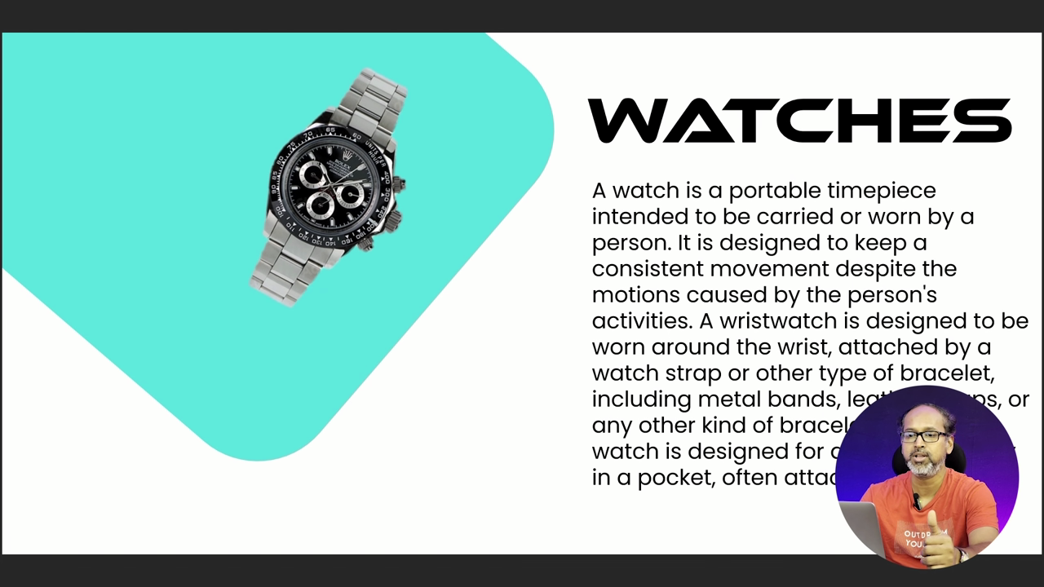
key("Right")
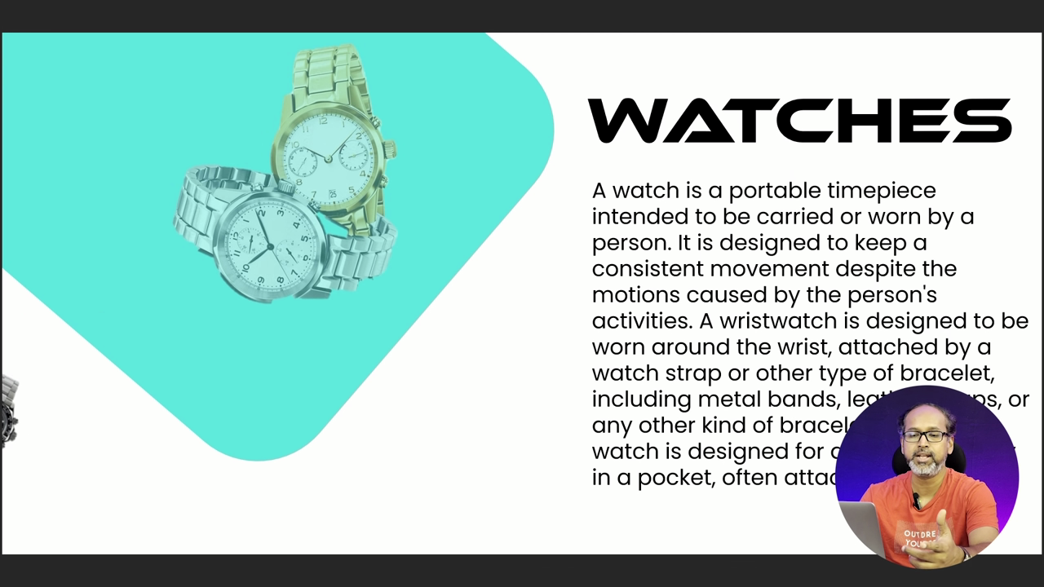
key("Right")
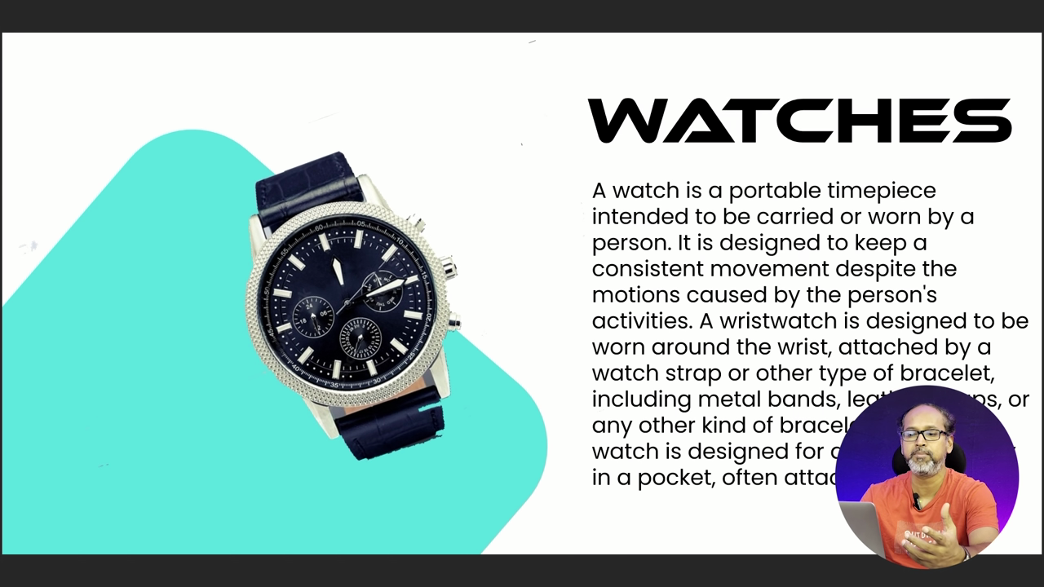
key("Right")
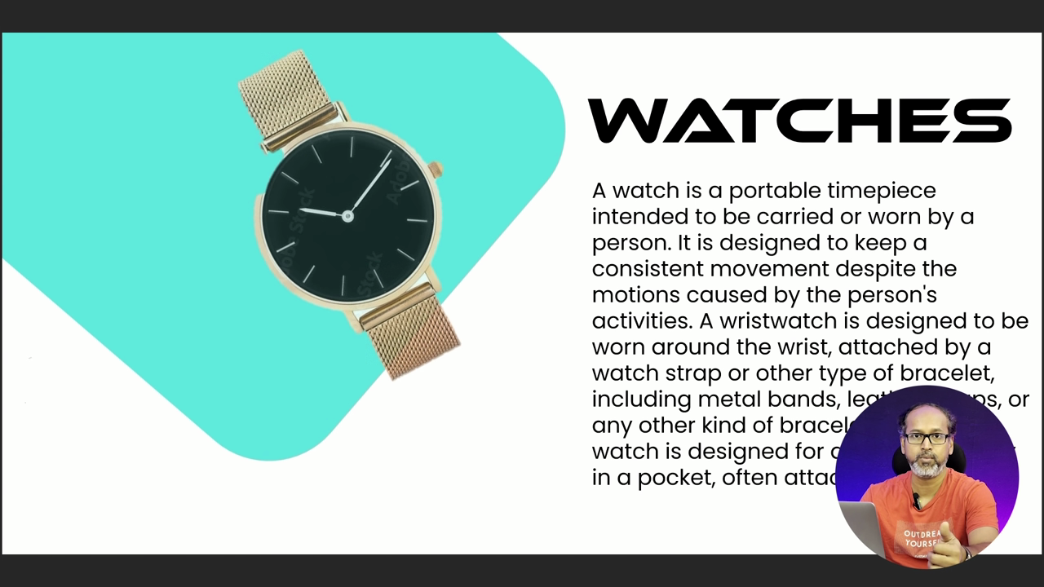
key("Right")
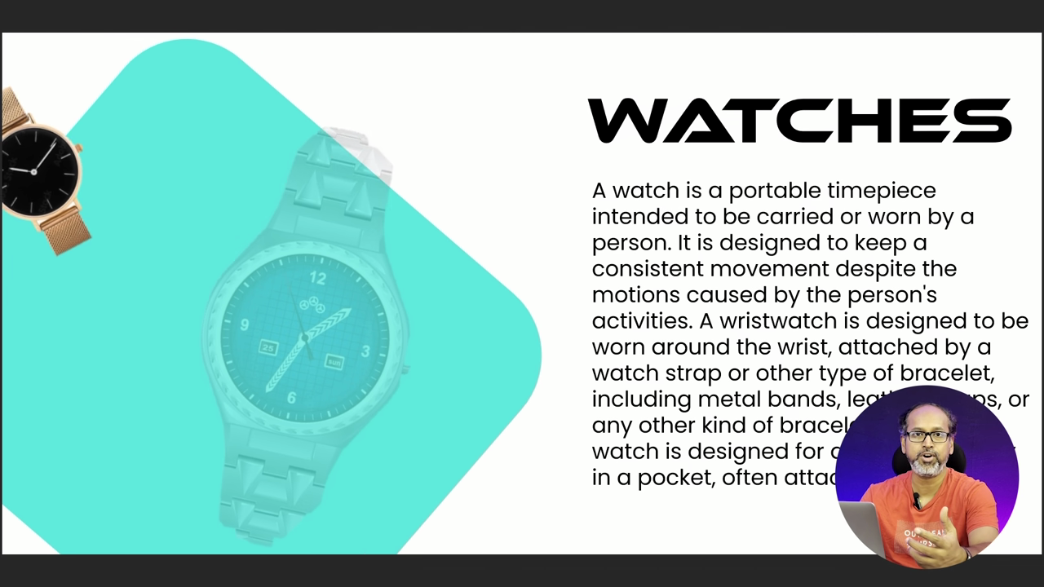
key("Right")
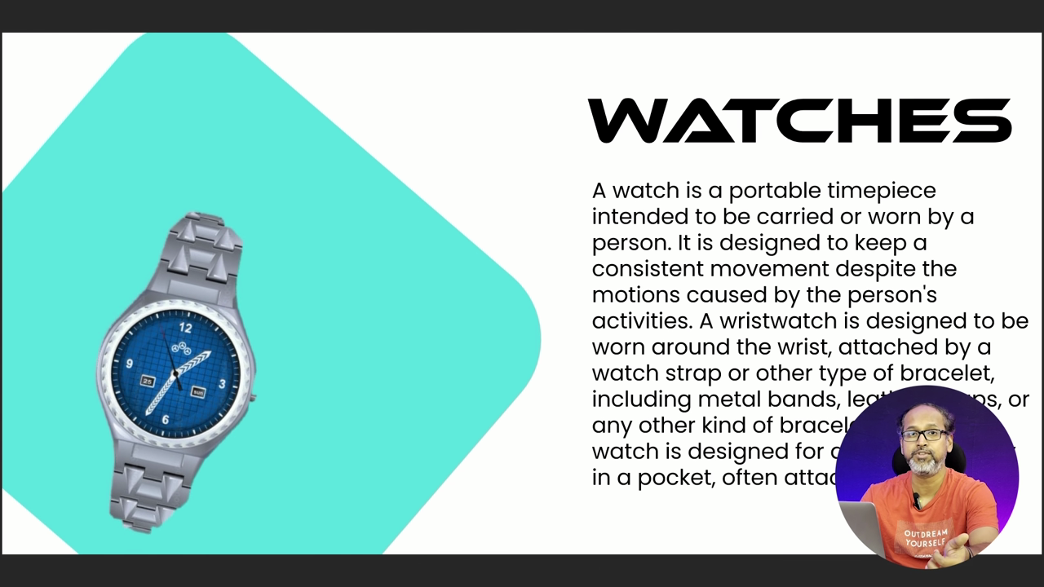